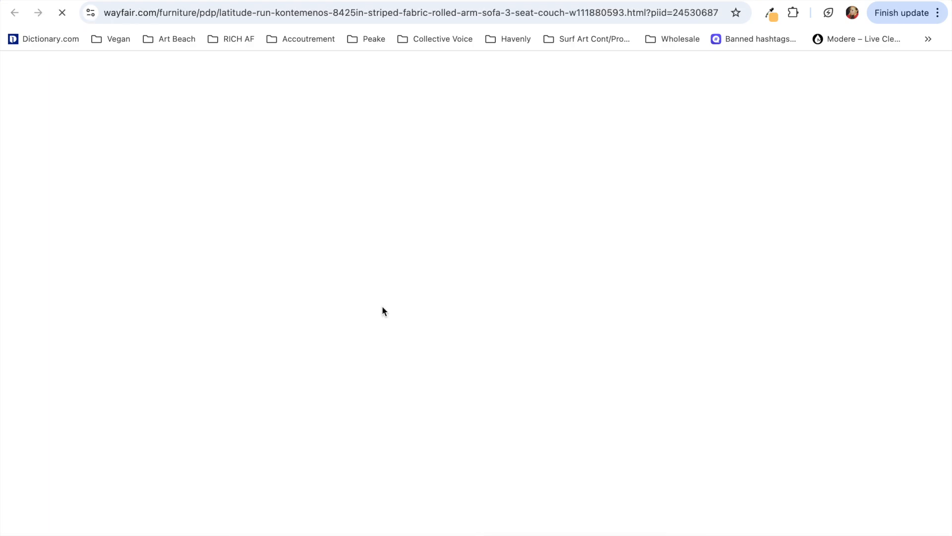
Step: Look through the product photos of the navy striped Kontemenos sofa
scroll(45, 145, down, 1)
click(41, 173)
click(41, 213)
click(40, 253)
click(40, 295)
click(40, 338)
click(40, 379)
scroll(32, 268, up, 1)
click(39, 165)
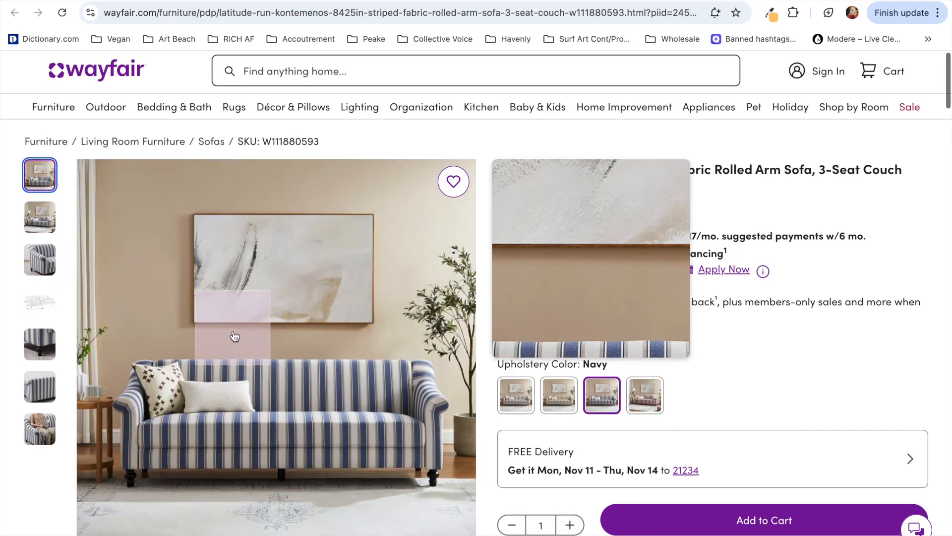
Step: Capture the navy striped Kontemenos sofa photo, place it on Page 2 of the Canva mood board and remove its background
scroll(297, 377, down, 2)
key(super+shift+4)
drag(100, 224, 470, 430)
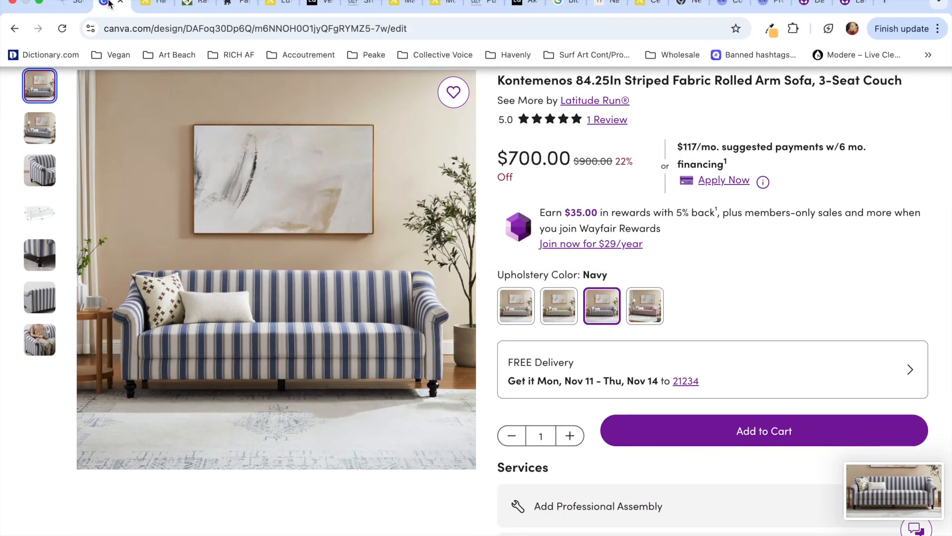
click(112, 5)
drag(902, 498, 447, 278)
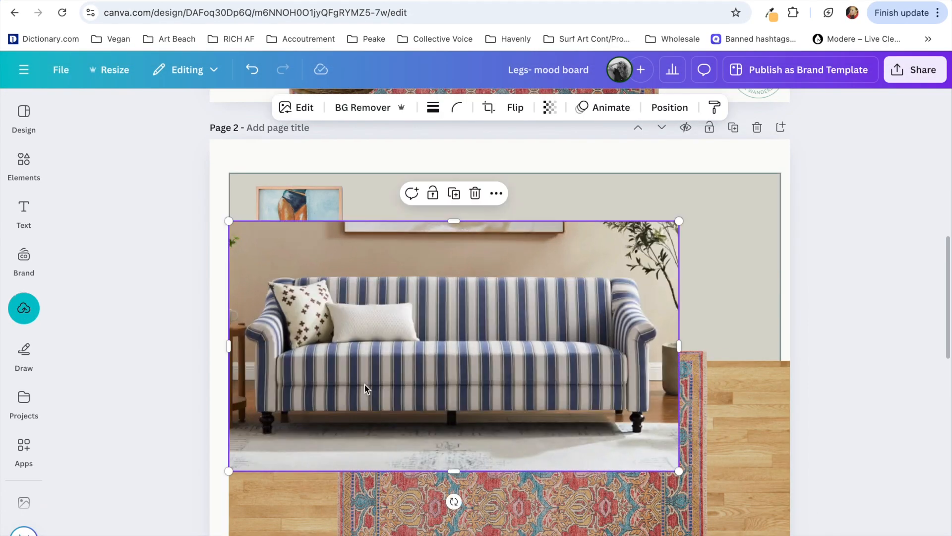
click(360, 119)
Step: Replace the Page 2 sofa with the pinstripe Barton Sofa from Serena & Lily as a background-free cutout
key(ctrl+shift+Tab)
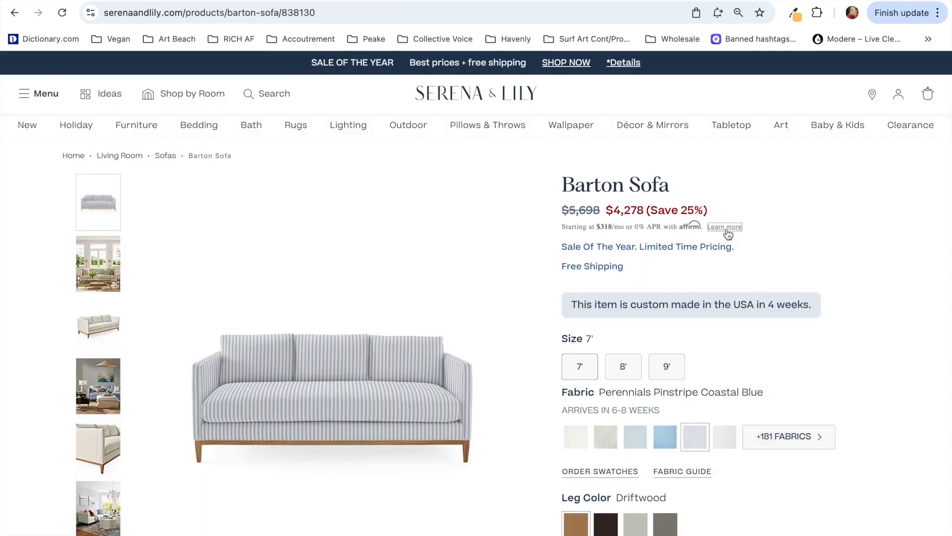
key(ctrl+Tab)
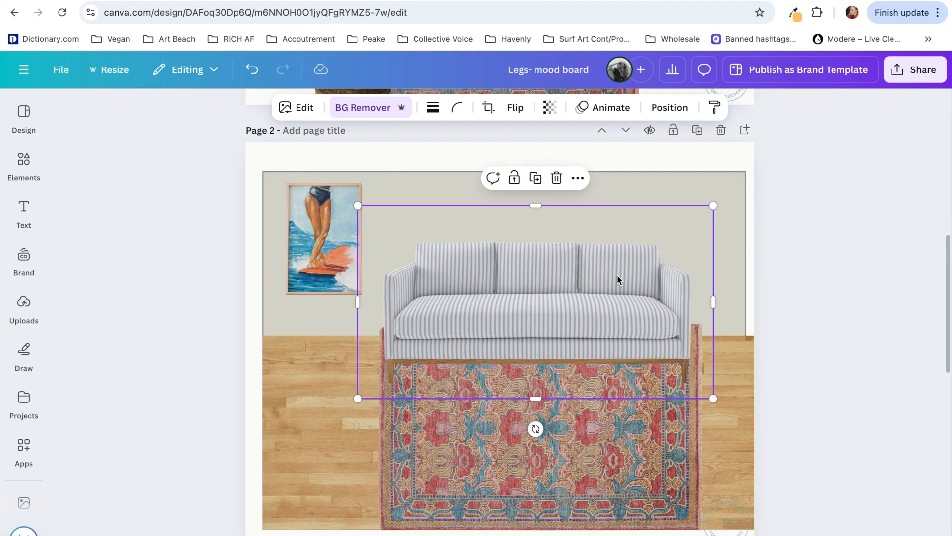
Step: Capture the grey Maddox sideboard from the Pure Salt page, place it on Page 2 of the Canva board and remove its background
key(ctrl+Tab)
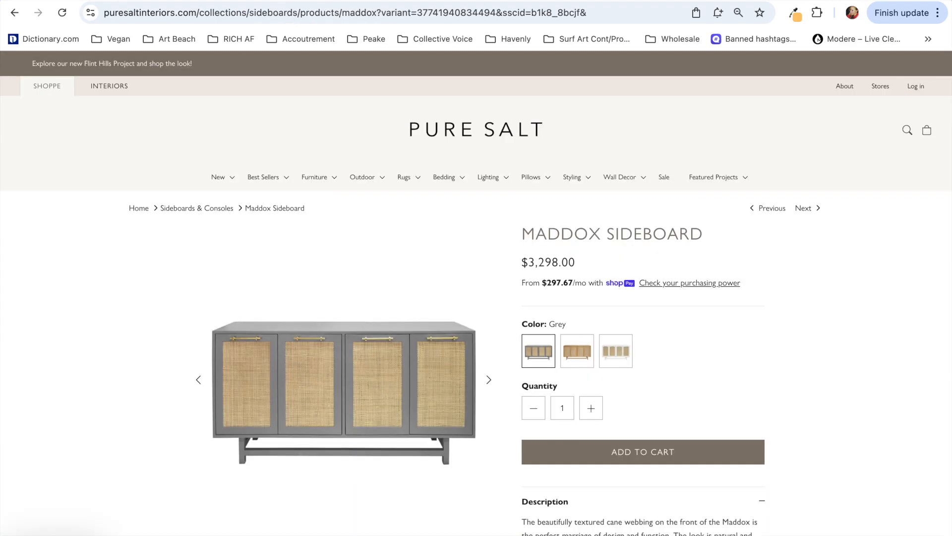
key(super+shift+4)
drag(185, 291, 472, 486)
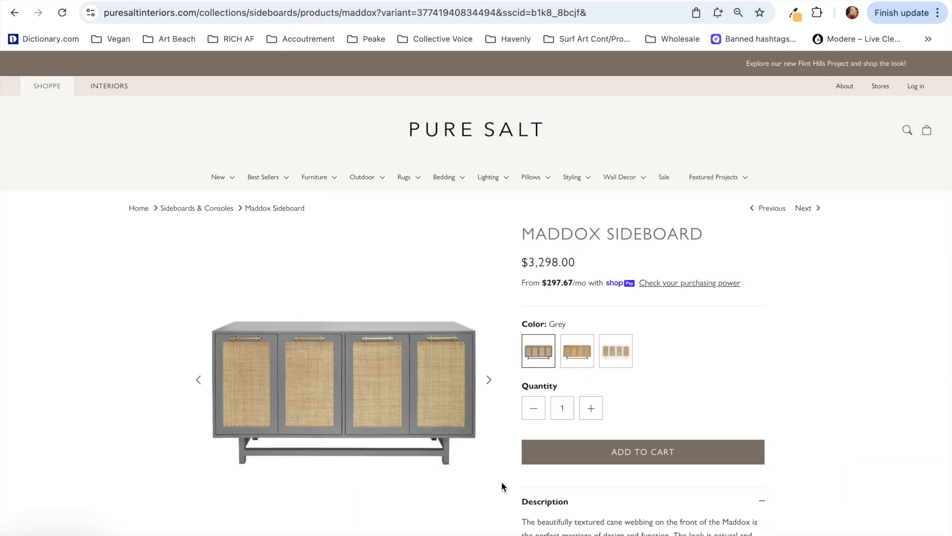
click(141, 0)
drag(913, 490, 314, 434)
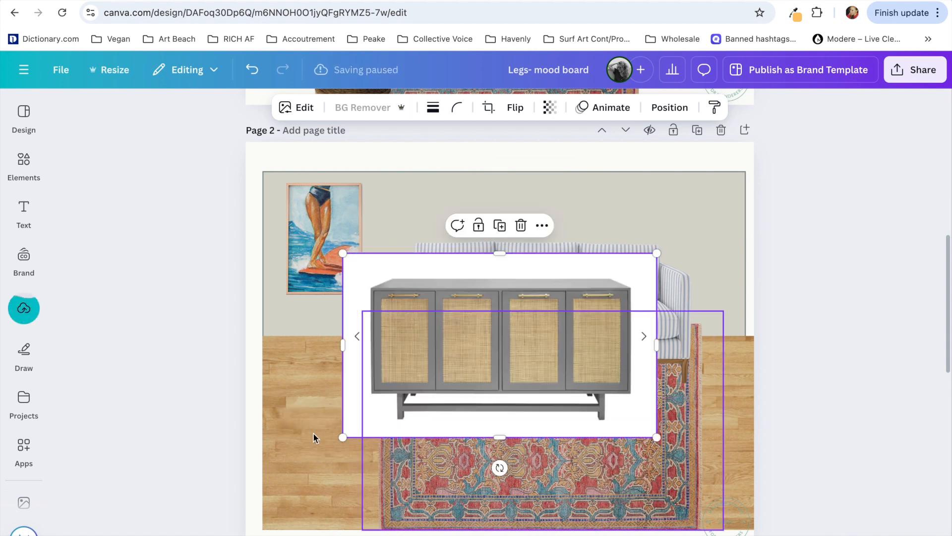
click(365, 108)
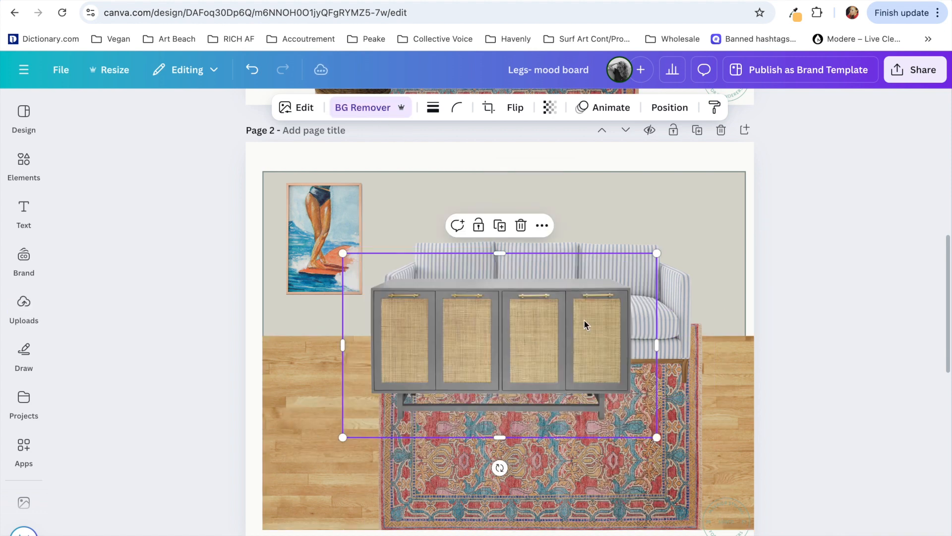
Step: Shrink the sideboard and place it under the surfer artwork, moving the sofa down over the rug
drag(584, 324, 458, 307)
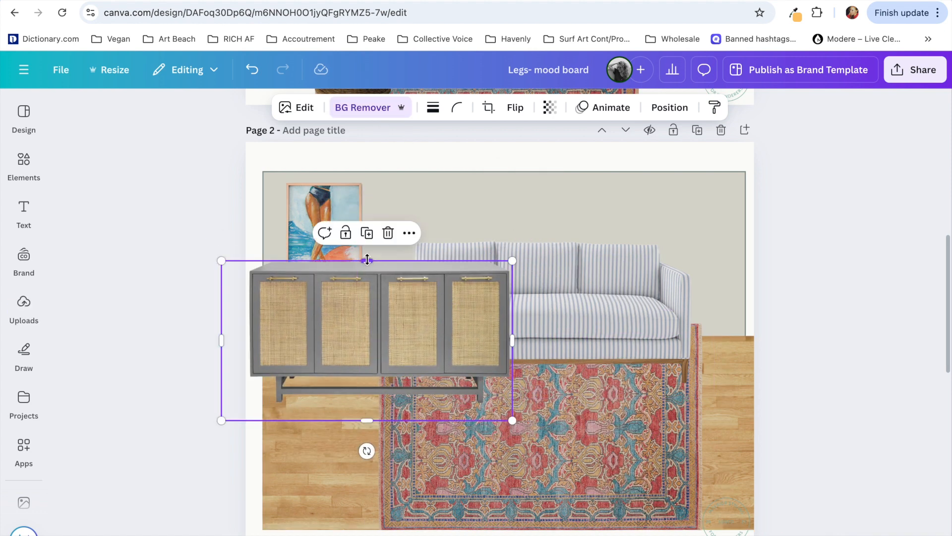
drag(245, 420, 272, 404)
drag(592, 294, 620, 359)
click(412, 305)
drag(511, 403, 437, 360)
drag(363, 310, 362, 321)
Step: Shift the rug in line with the sofa and adjust its side edges
drag(508, 487, 536, 489)
drag(390, 421, 399, 426)
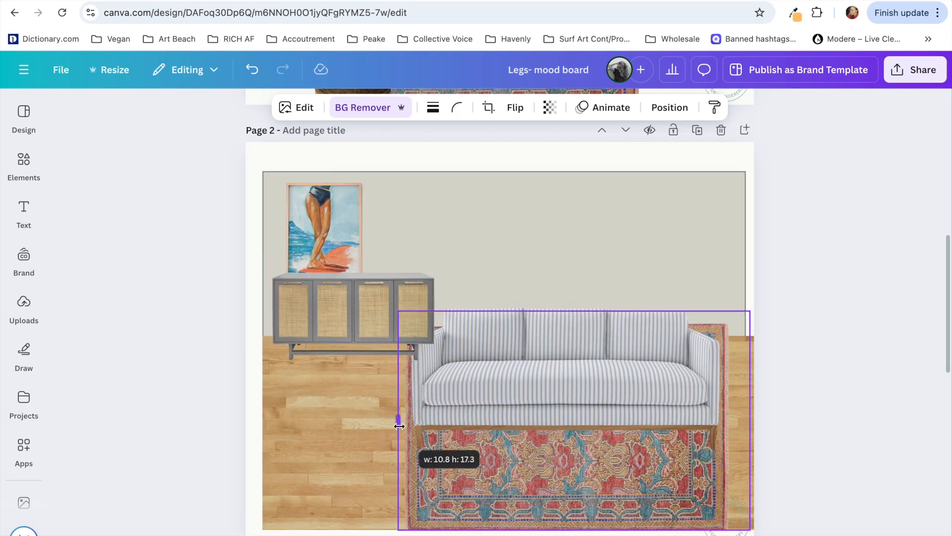
drag(719, 423, 724, 422)
click(668, 184)
click(812, 185)
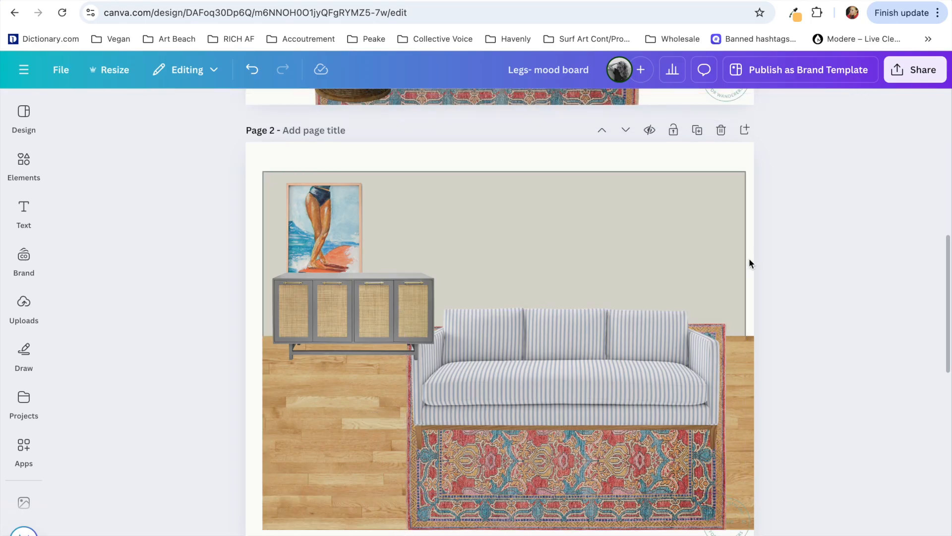
Step: Search Google for "blue french doors" and open the Covington Supply Co. image result
key(ctrl+t)
text(blue french )
text(doors)
key(Return)
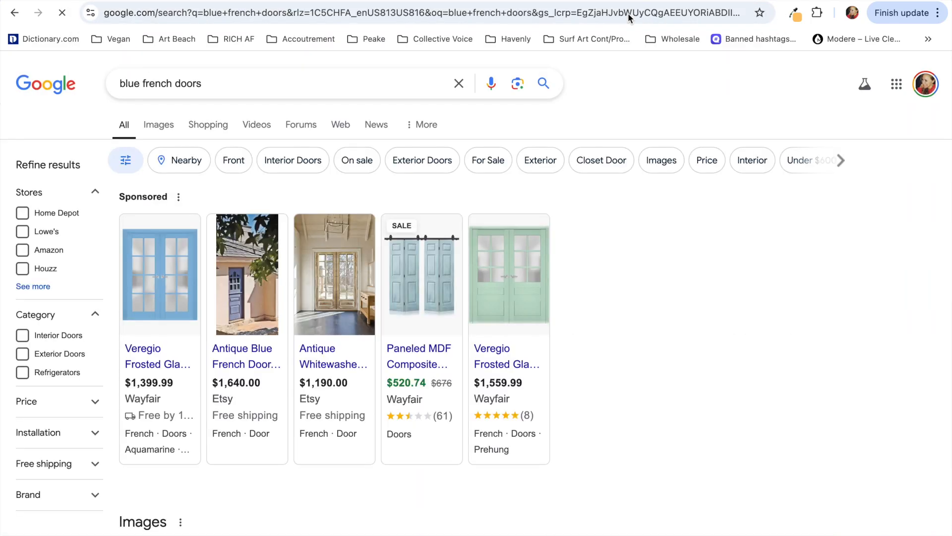
scroll(607, 393, down, 5)
click(494, 354)
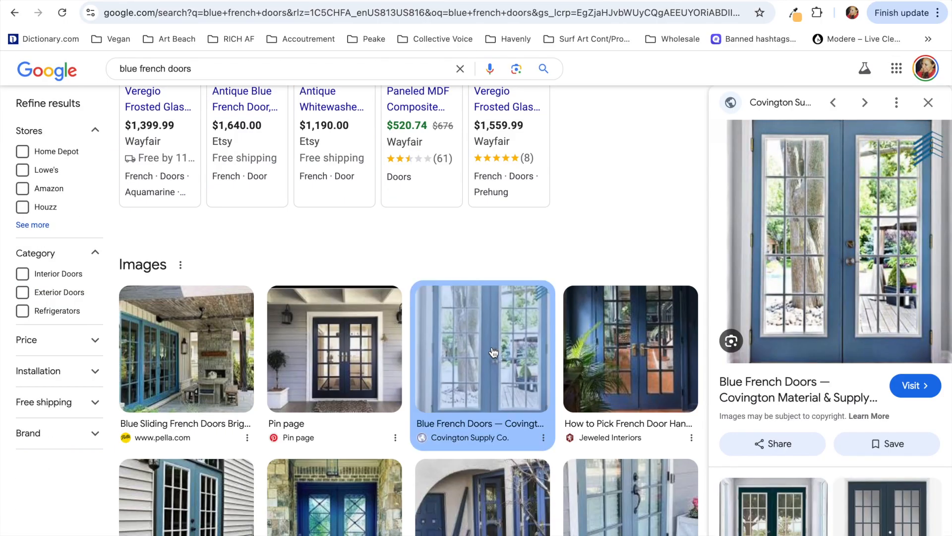
Step: Paste the blue French doors image onto Page 2 in Canva and place it at the right end of the wall
key(ctrl+shift+Tab)
click(642, 334)
scroll(641, 334, down, 1)
scroll(642, 334, up, 1)
key(ctrl+v)
drag(680, 188, 693, 186)
scroll(601, 239, up, 5)
scroll(602, 239, up, 2)
Step: Crop the white trim off both sides of the French doors and enlarge them to meet the wall's top edge
drag(664, 350, 675, 352)
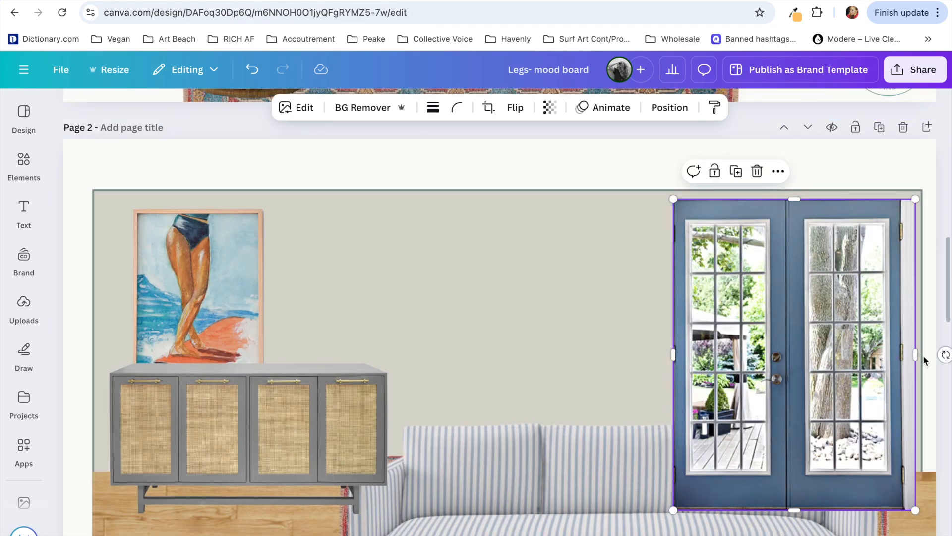
drag(916, 355, 902, 354)
drag(669, 199, 661, 190)
scroll(621, 269, down, 2)
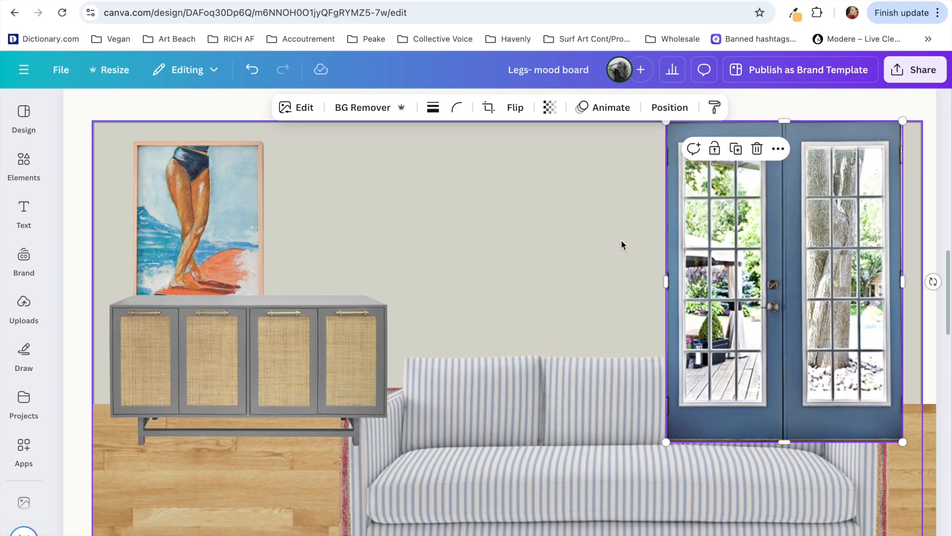
Step: Move the French doors layer directly above the wood floor, behind the furniture, then scale the doors down and shift them right
click(670, 107)
click(207, 148)
drag(180, 230, 179, 454)
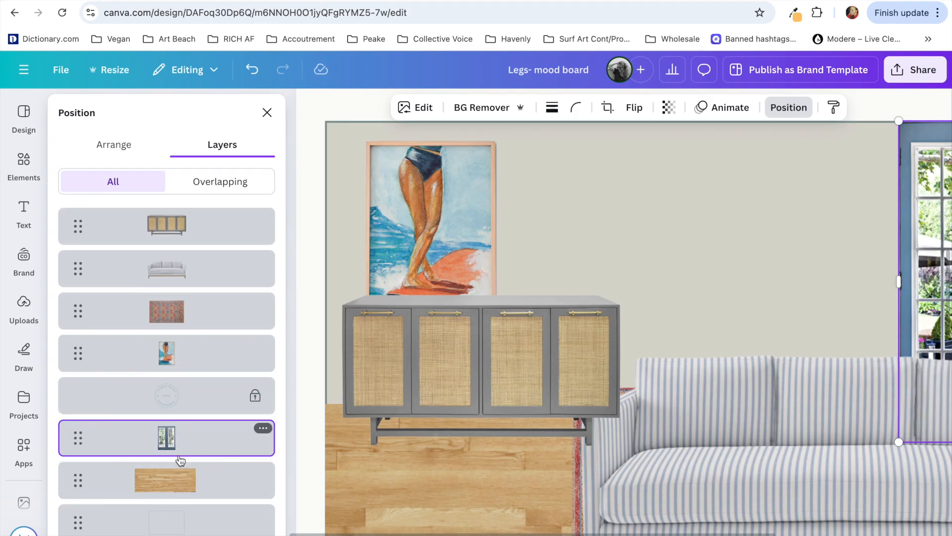
scroll(179, 461, down, 2)
click(266, 113)
scroll(590, 328, down, 3)
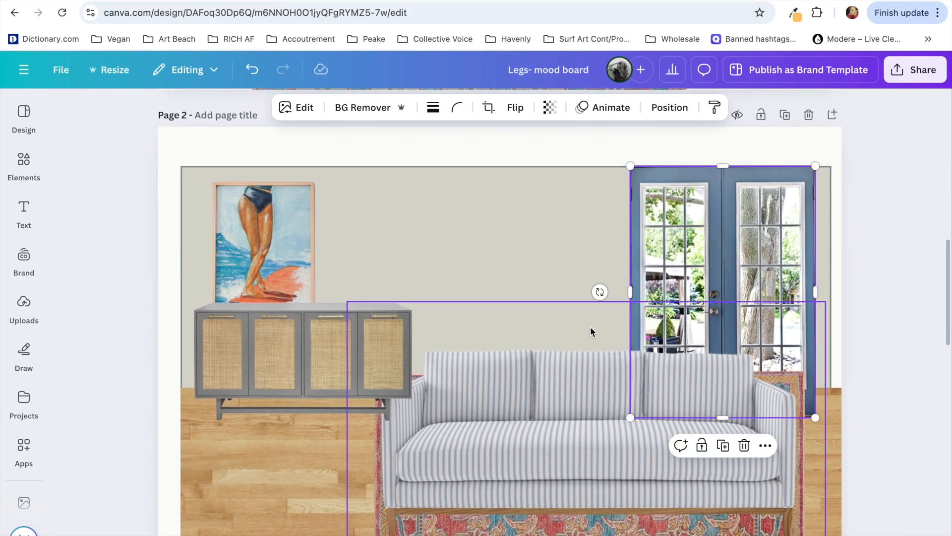
drag(815, 418, 802, 402)
drag(764, 307, 787, 296)
Step: Extend the wall outline and the wall fill shape upward to align with the top of the French doors
click(554, 222)
click(554, 223)
drag(506, 166, 507, 157)
key(alt+1)
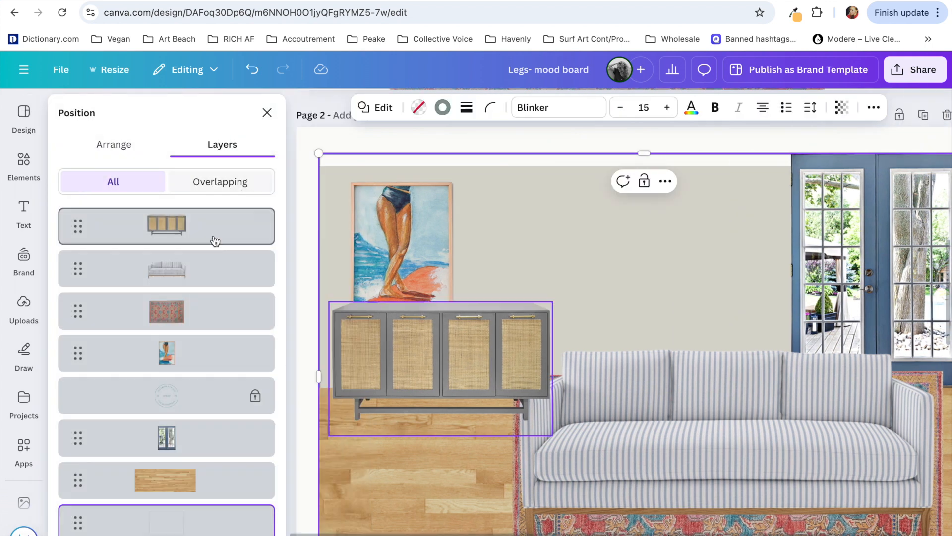
scroll(168, 451, down, 2)
click(170, 495)
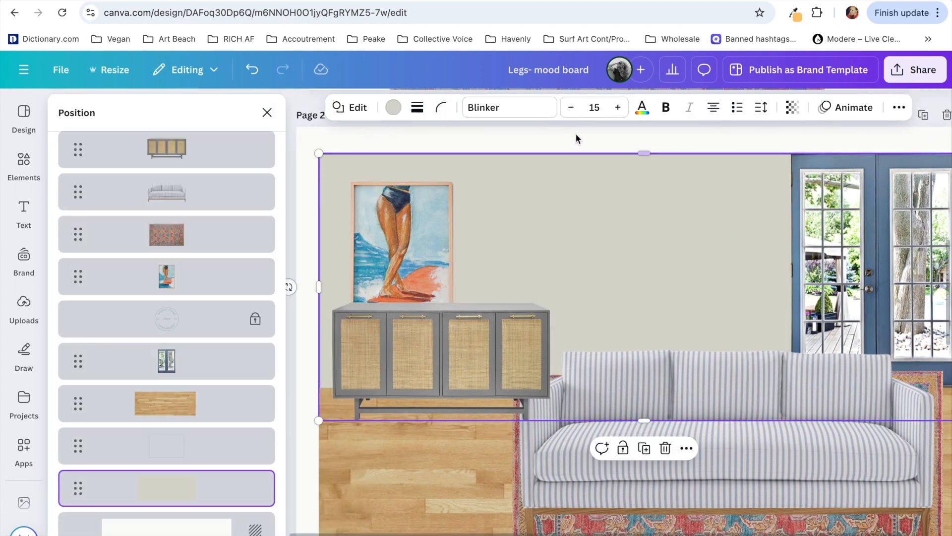
click(615, 210)
Step: Recolour the wall fill shape with the pale grey swatch from the French doors' photo colours
click(182, 496)
click(393, 107)
click(109, 419)
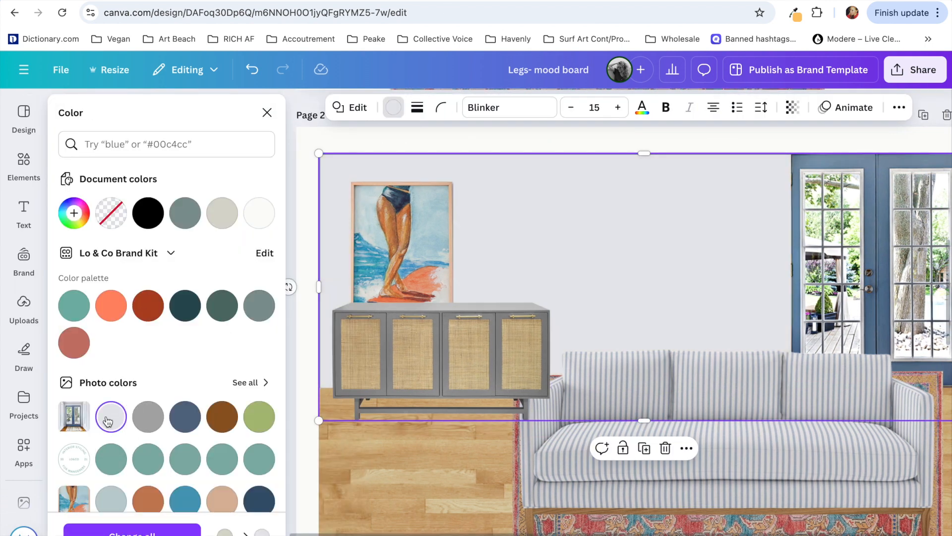
scroll(107, 421, down, 2)
click(144, 441)
click(222, 434)
click(259, 434)
click(111, 348)
click(250, 315)
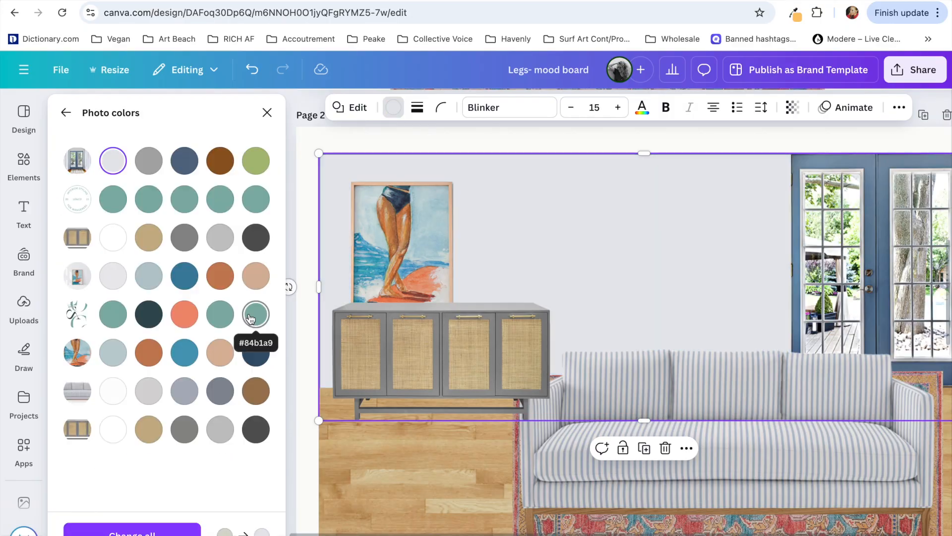
click(877, 364)
Step: Nudge the rug left to centre it beneath the sofa
scroll(877, 365, down, 3)
click(652, 461)
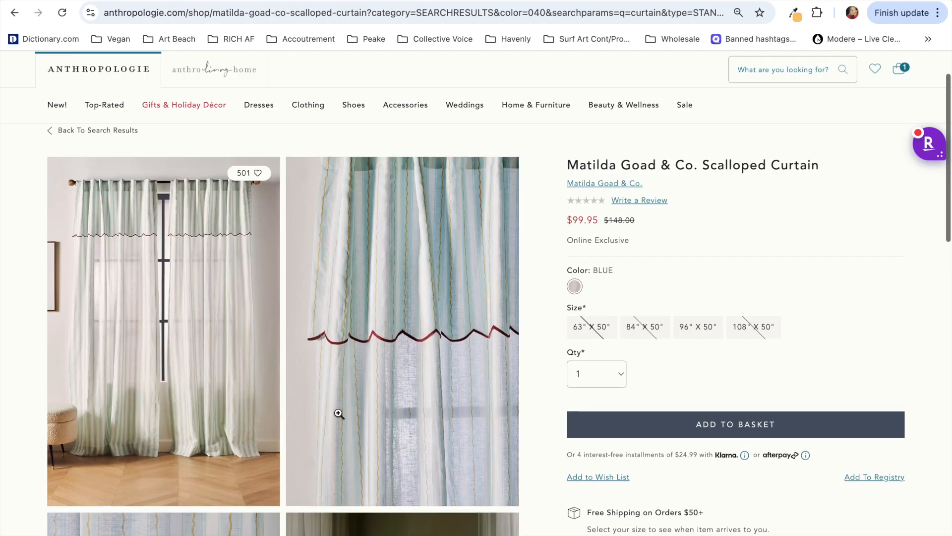
click(186, 337)
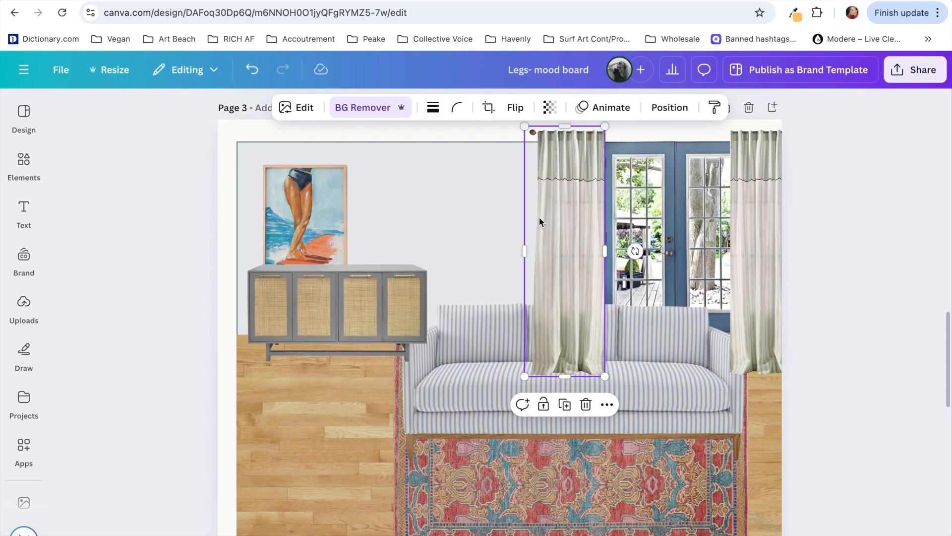
Step: Move the sofa layer on Page 3 to the front, above both curtain panels
click(668, 104)
drag(198, 358, 198, 221)
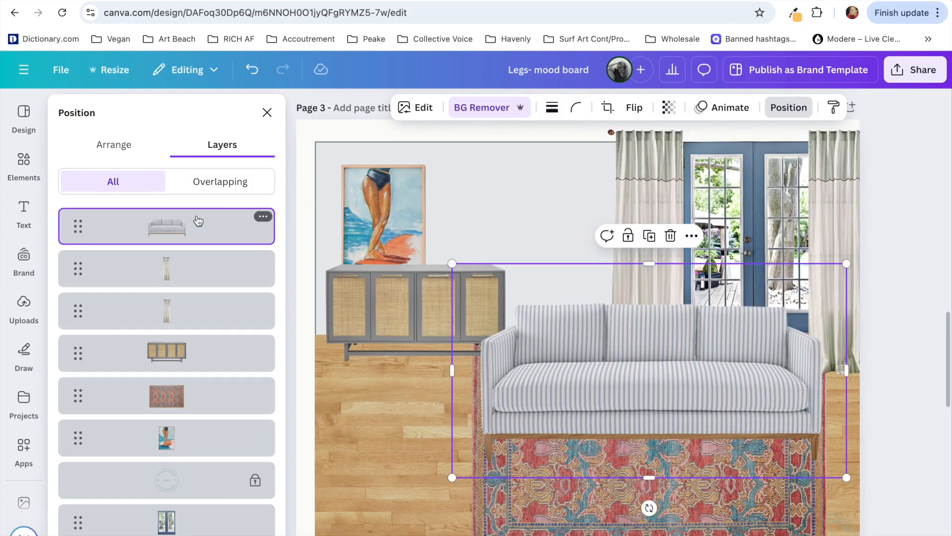
click(393, 468)
scroll(393, 469, down, 2)
click(829, 339)
scroll(829, 339, down, 1)
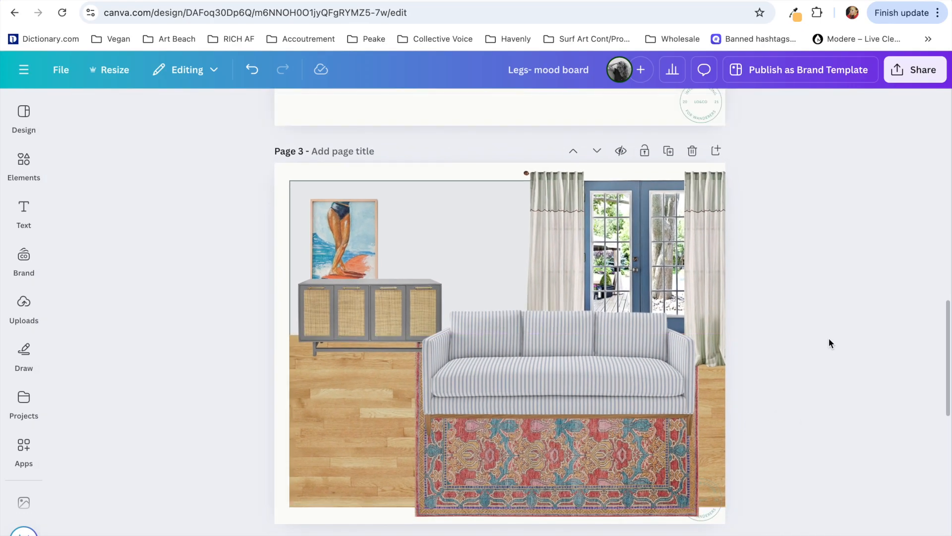
Step: Shift the Page 3 rug left toward the sideboard and shrink the surfer artwork, resting it on the sideboard's top
drag(636, 348, 580, 477)
click(371, 283)
drag(351, 254, 351, 246)
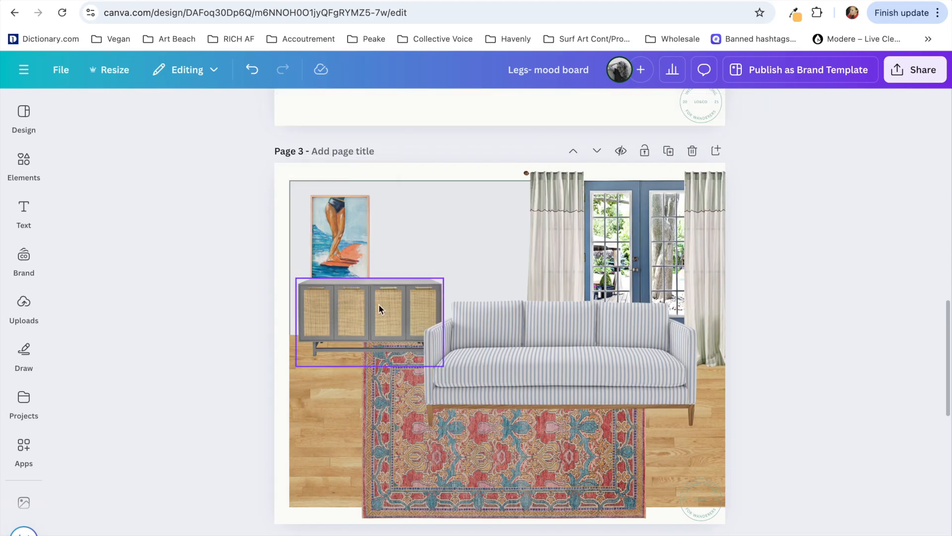
click(357, 243)
drag(370, 195, 367, 200)
drag(343, 248, 343, 244)
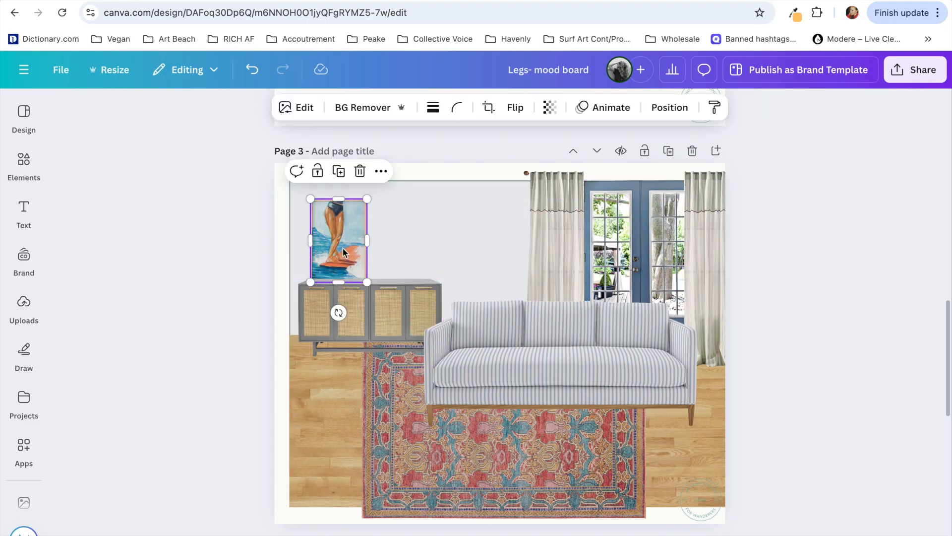
Step: Move the surfer artwork layer up so that it sits in front of the sideboard
click(661, 115)
drag(177, 351, 180, 161)
click(484, 238)
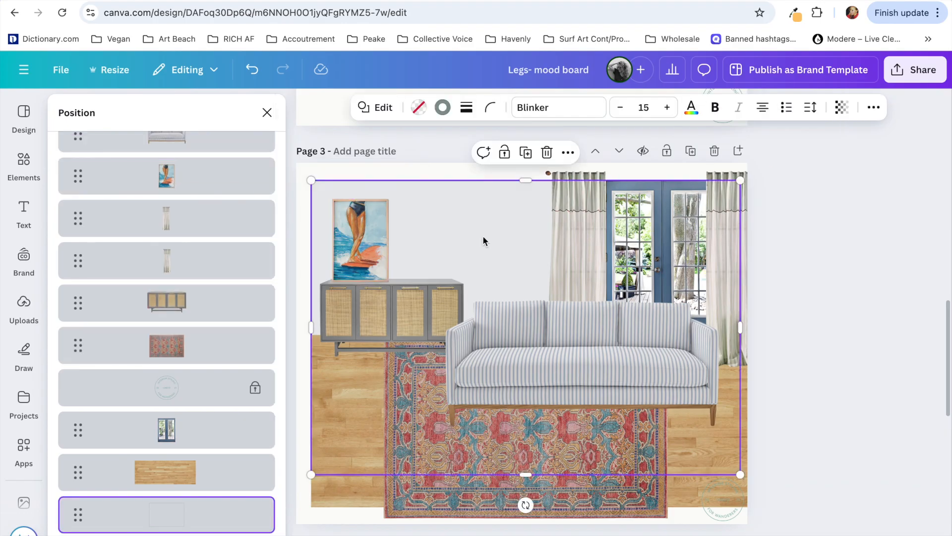
click(903, 337)
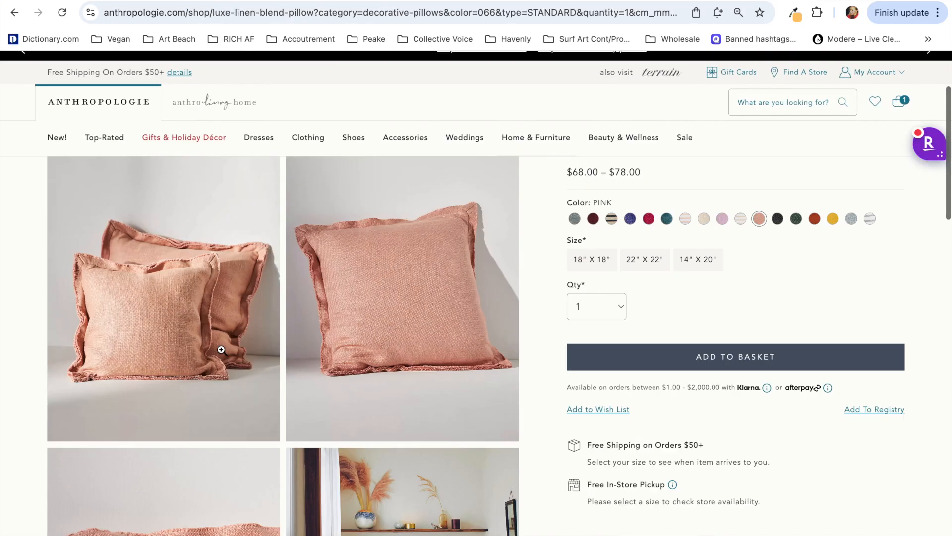
Step: Capture the pink linen-blend pillow photo from the Anthropologie page and place it on Page 3 of the Canva board
scroll(221, 349, down, 1)
click(386, 320)
key(super+shift+4)
drag(310, 198, 645, 483)
key(ctrl+Tab)
drag(889, 486, 463, 332)
scroll(463, 332, up, 3)
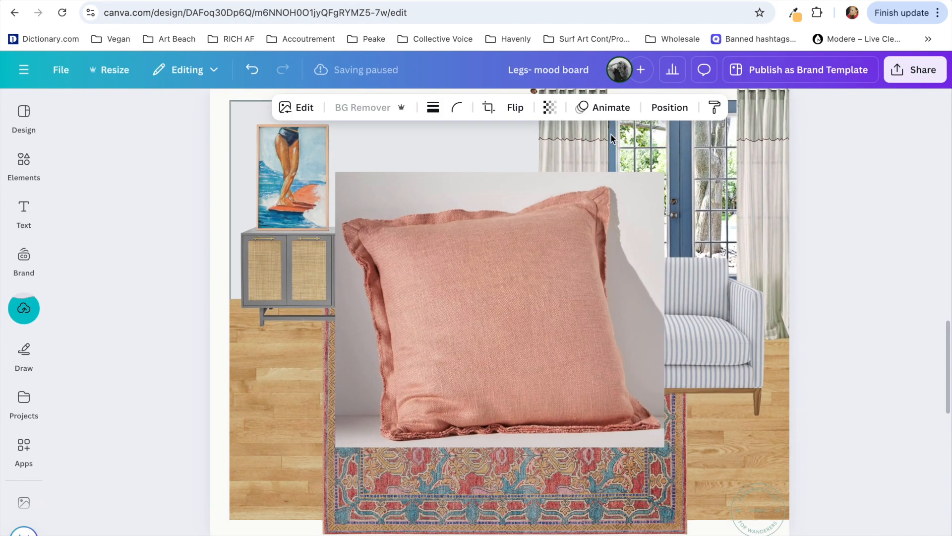
Step: Remove the pillow's background, shrink it and place it at the left end of the sofa
click(272, 323)
click(358, 239)
click(363, 107)
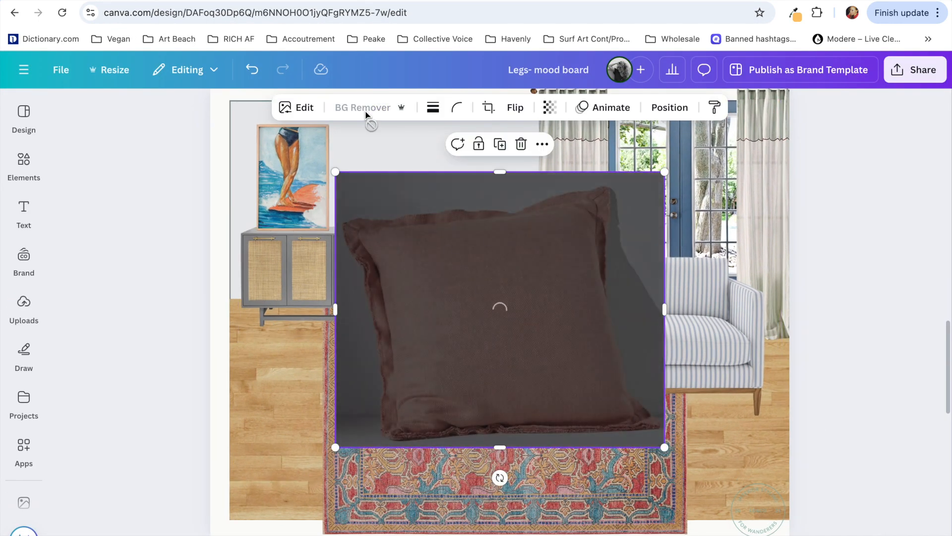
drag(665, 171, 438, 352)
drag(388, 409, 480, 293)
drag(539, 237, 505, 266)
drag(472, 298, 477, 289)
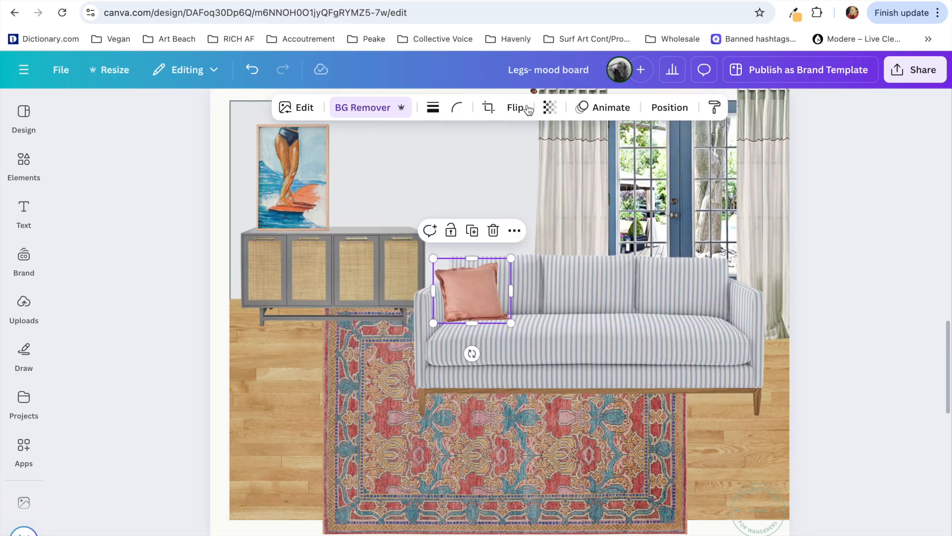
Step: Place a horizontally flipped copy of the pink pillow at the right end of the sofa
drag(475, 284, 708, 283)
click(838, 272)
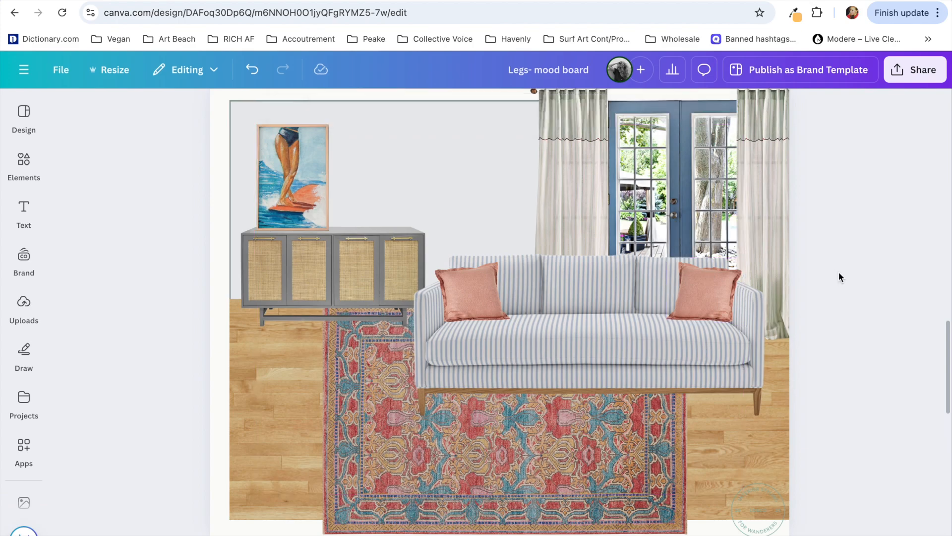
Step: Capture the dusty rose Veneto table lamp photo from the Lulu and Georgia page and place it on Page 3 of the Canva board
click(271, 1)
scroll(135, 242, up, 1)
drag(225, 114, 540, 496)
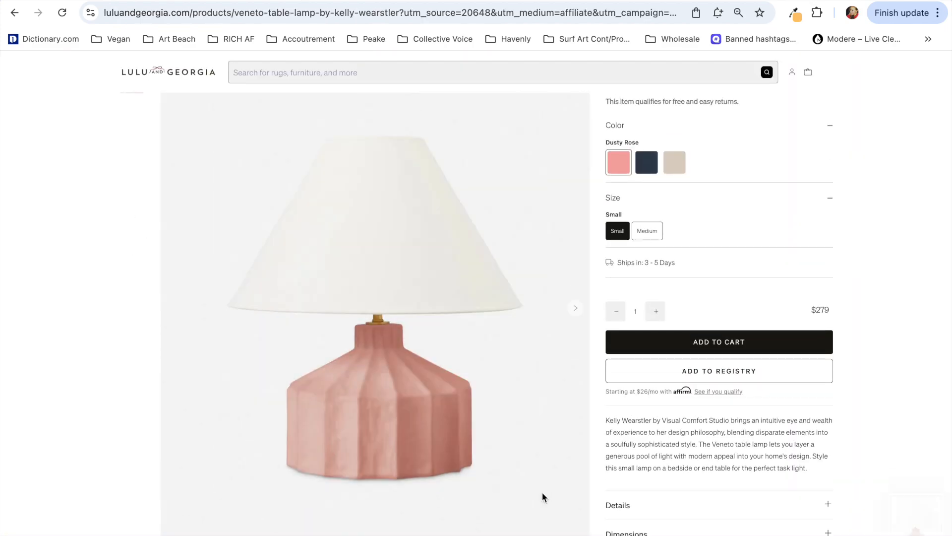
click(209, 1)
drag(393, 274, 349, 239)
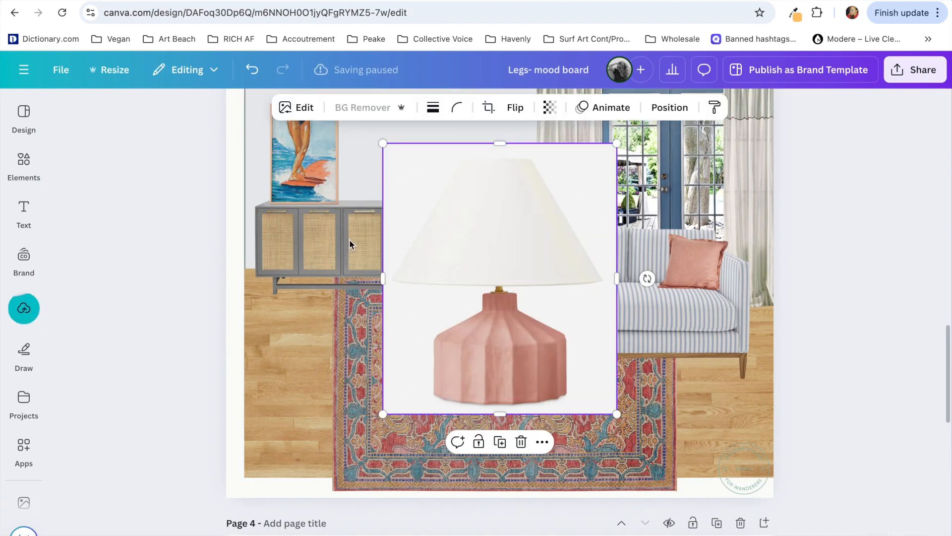
Step: Remove the lamp's background, shrink it and stand it at the left end of the sideboard, overlapping the surfer artwork
click(371, 111)
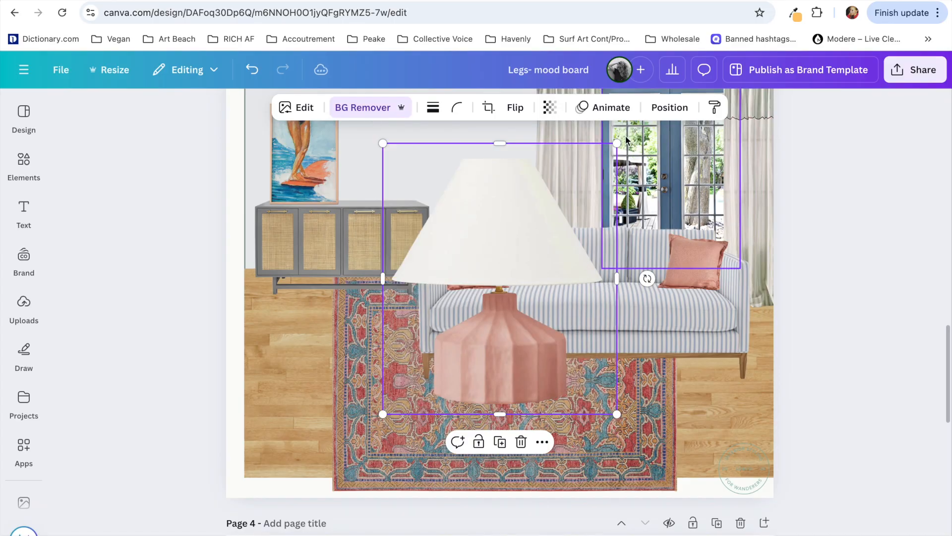
drag(616, 144, 443, 377)
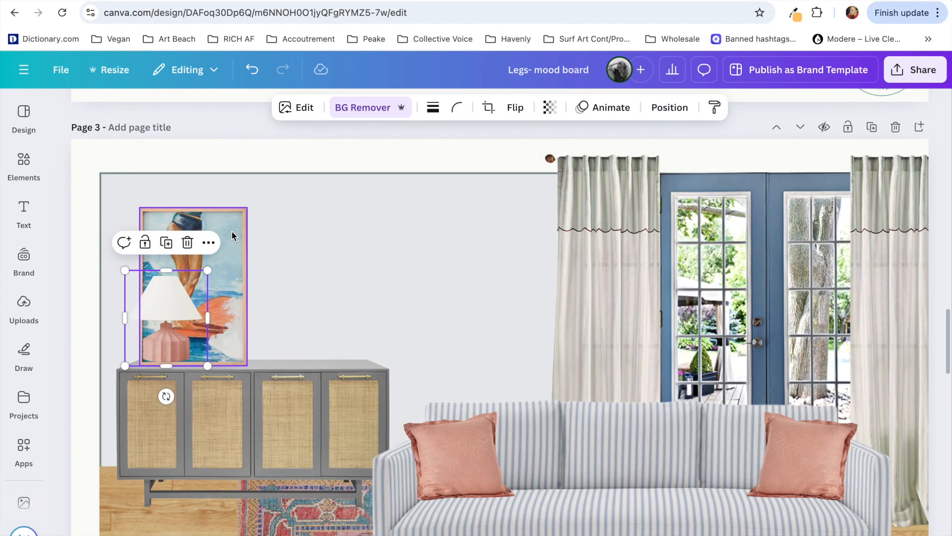
drag(231, 230, 276, 228)
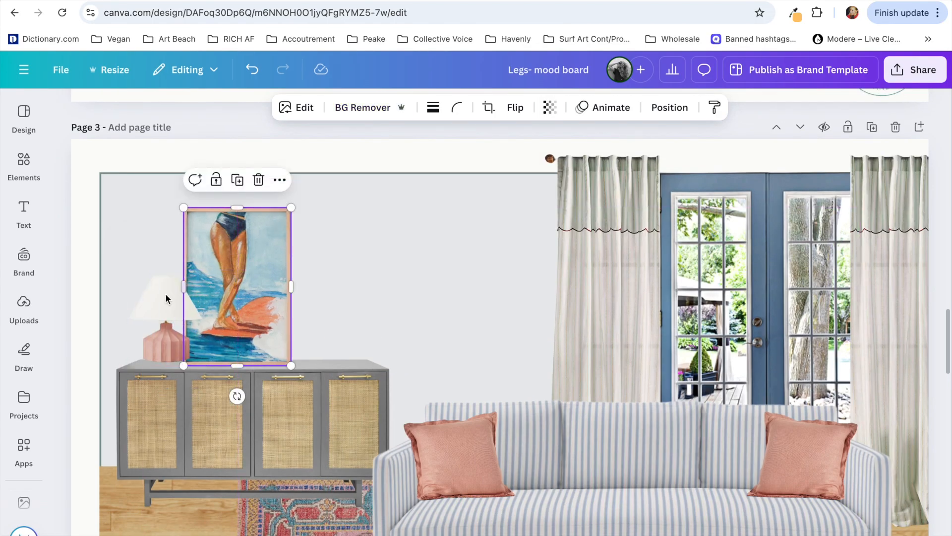
click(385, 289)
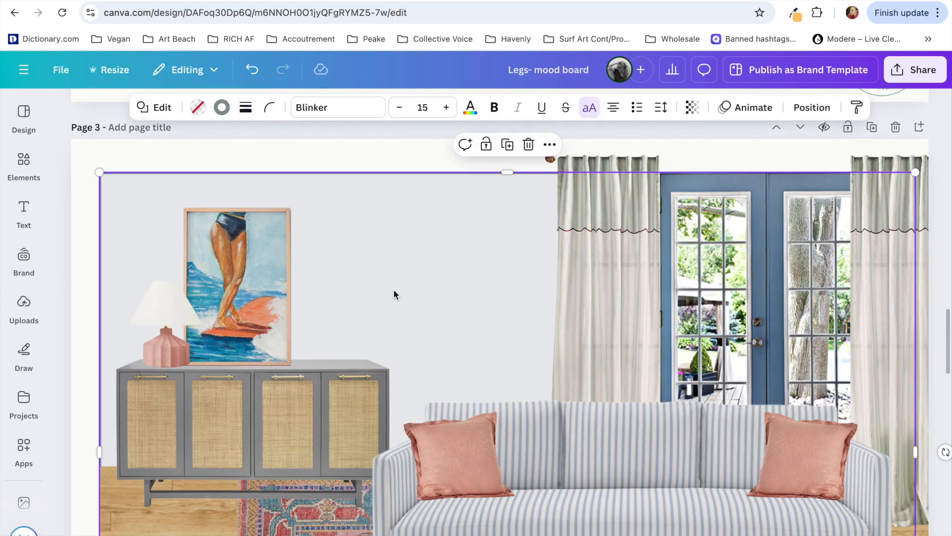
Step: Capture the Shaka Brass Hand product photo from the Pure Salt page
scroll(394, 288, down, 2)
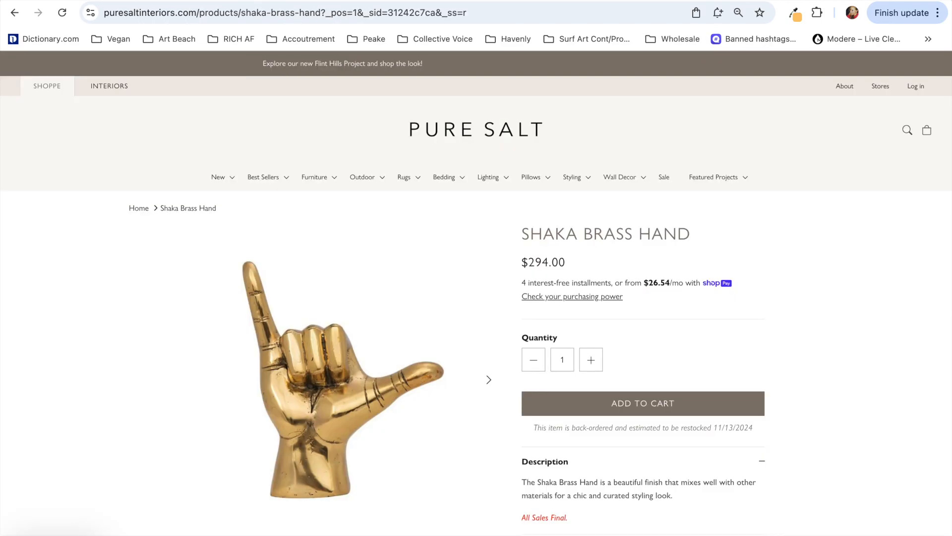
scroll(355, 496, down, 8)
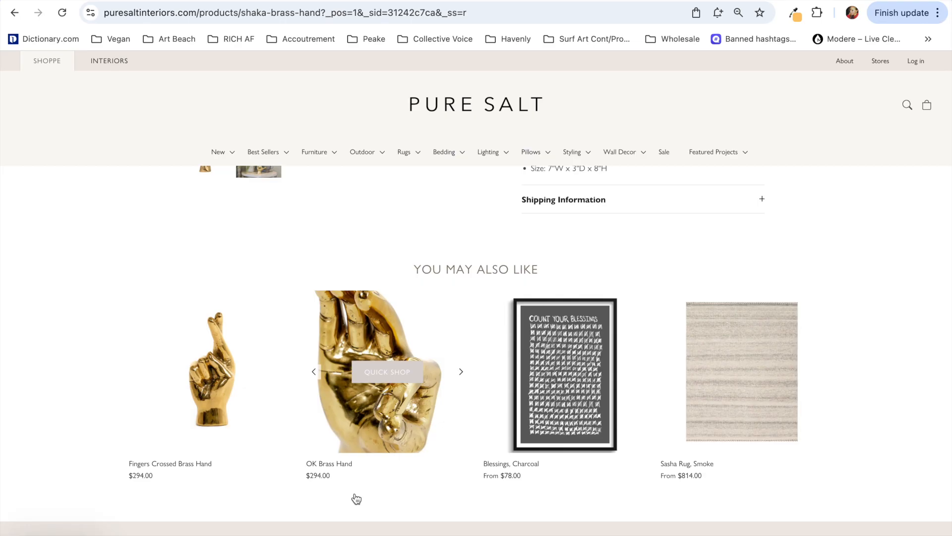
scroll(357, 499, up, 8)
key(super+ctrl+shift+4)
drag(219, 195, 464, 469)
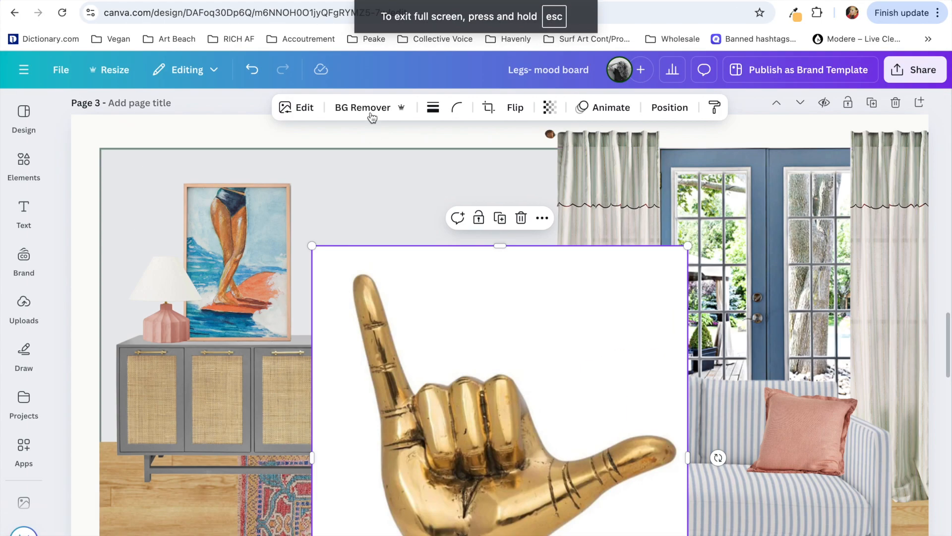
Step: Remove the brass hand's background, shrink it and stand it on the sideboard at the artwork's lower right corner
click(372, 118)
scroll(438, 421, down, 2)
drag(687, 158, 593, 263)
drag(447, 426, 343, 240)
scroll(507, 394, up, 2)
drag(489, 457, 341, 290)
drag(266, 237, 296, 268)
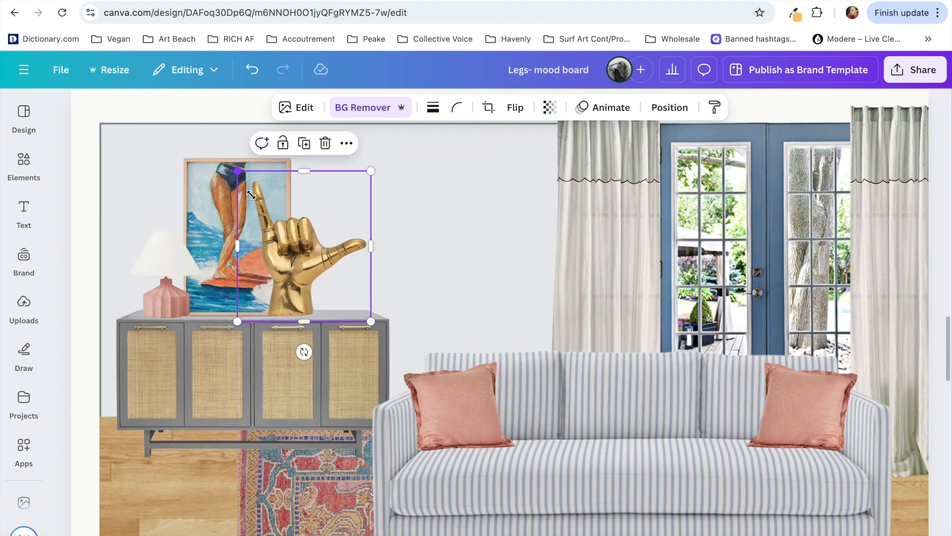
drag(251, 194, 301, 251)
drag(150, 251, 161, 251)
drag(336, 293, 298, 292)
drag(243, 248, 250, 248)
Step: Fill the back wall shape with the document color #d9d7ce
scroll(422, 213, up, 1)
click(431, 213)
click(809, 111)
scroll(208, 444, down, 6)
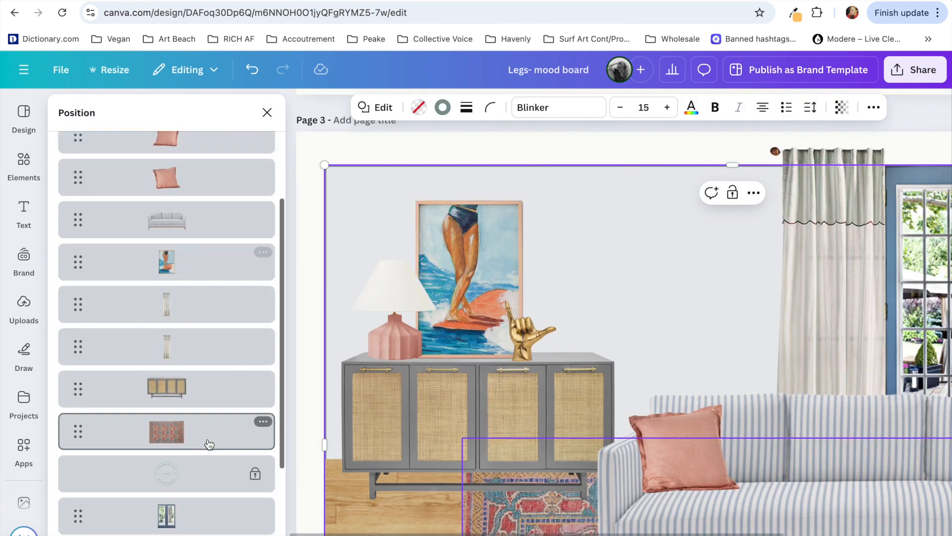
click(393, 108)
click(223, 212)
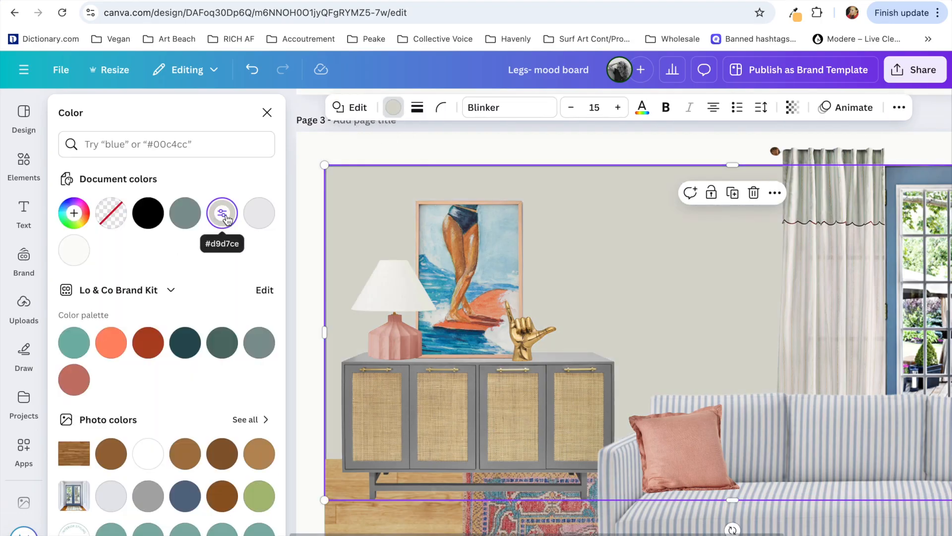
Step: Try several photo colors on the back wall, choose a warm light grey and close the color options
scroll(164, 298, down, 3)
click(148, 359)
click(111, 360)
scroll(149, 322, down, 2)
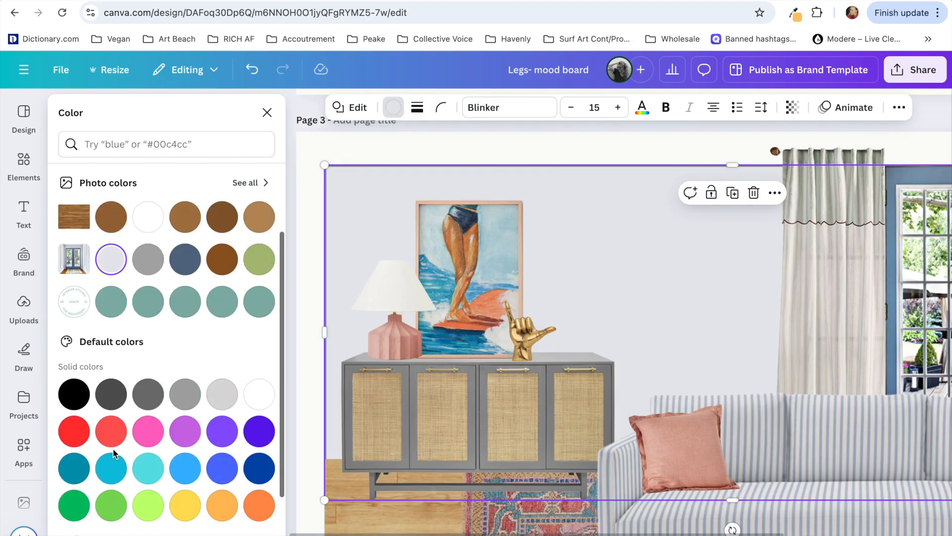
click(245, 181)
click(144, 361)
click(152, 510)
click(189, 511)
click(157, 511)
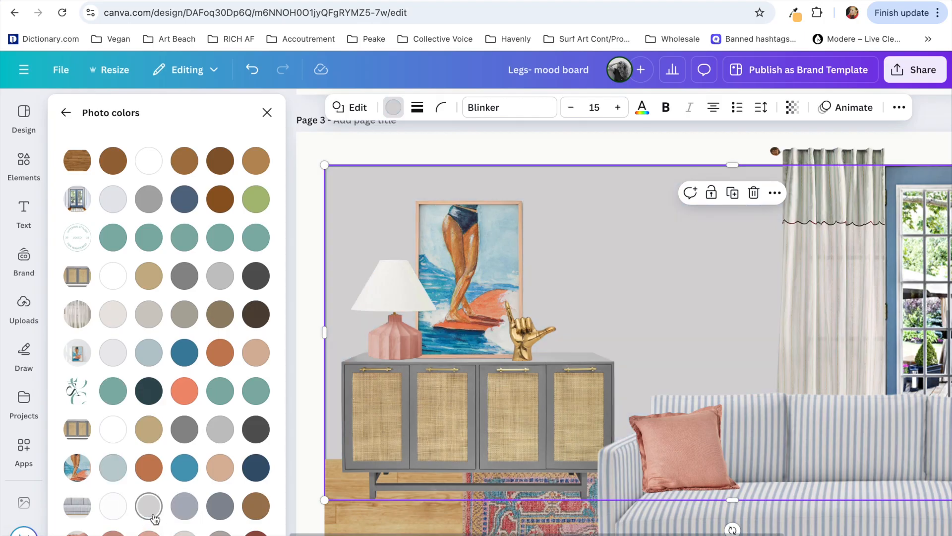
click(337, 141)
key(super+minus)
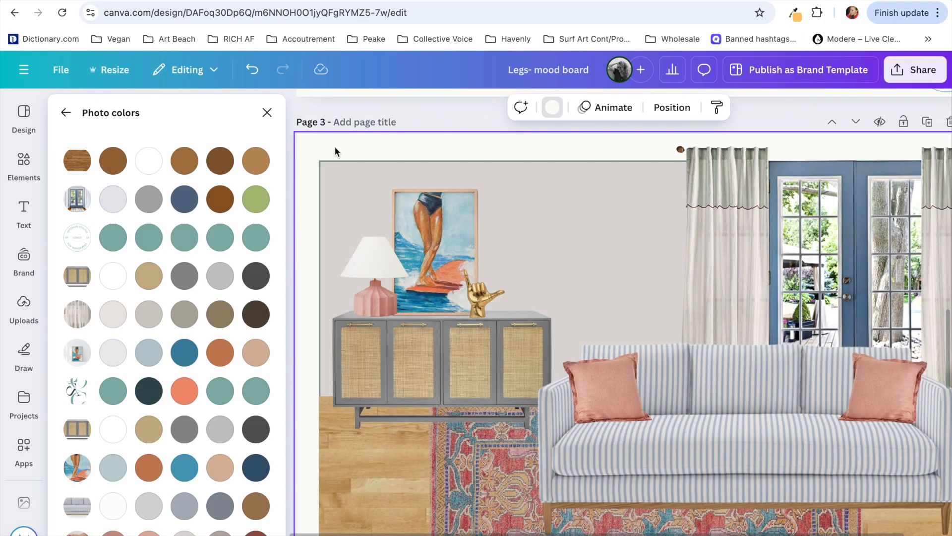
click(267, 113)
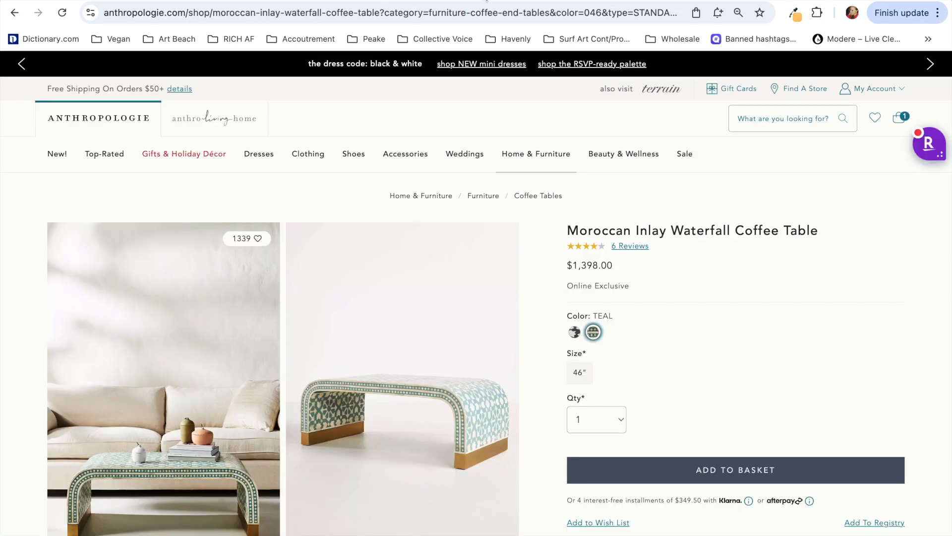
Step: Browse the photos of Anthropologie's Moroccan inlay waterfall coffee table and capture the front view in front of the cream sofa
scroll(679, 340, down, 2)
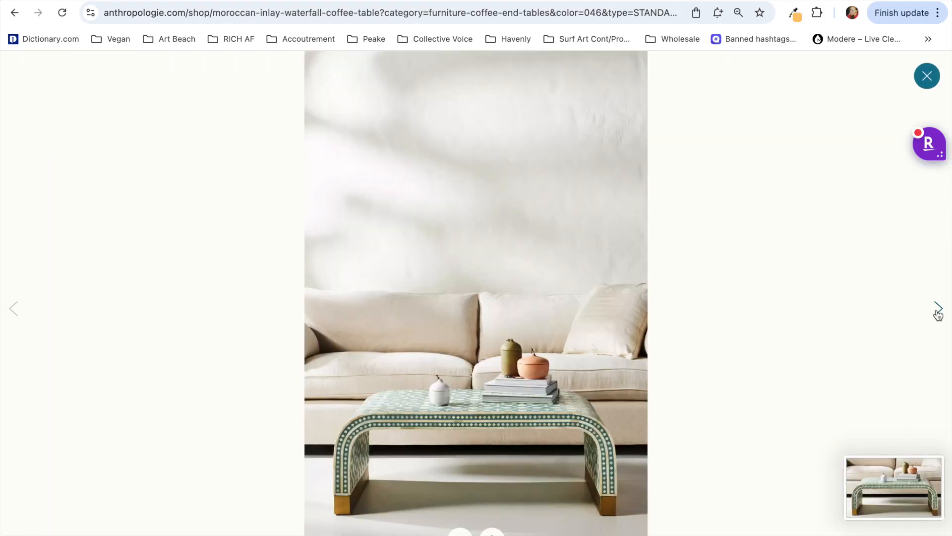
click(938, 312)
click(937, 313)
click(935, 313)
click(195, 301)
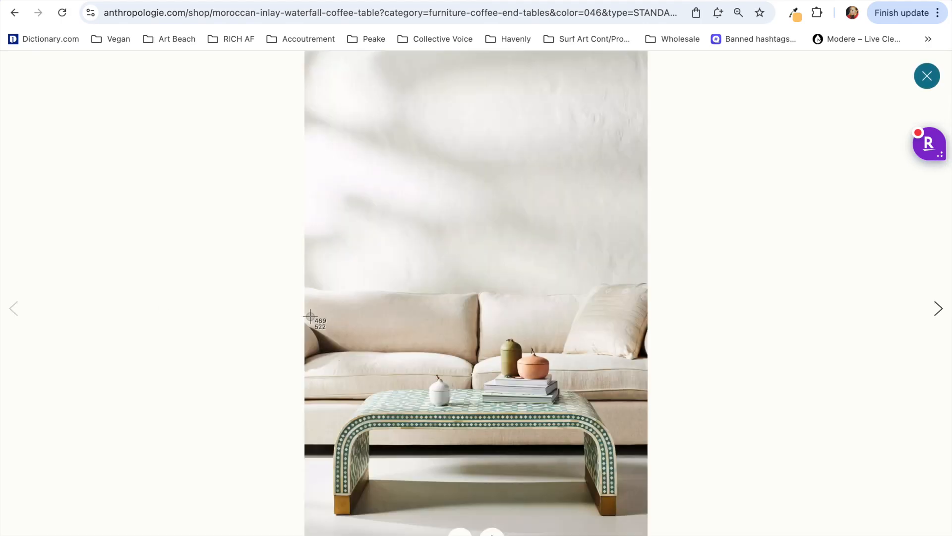
drag(316, 325, 629, 523)
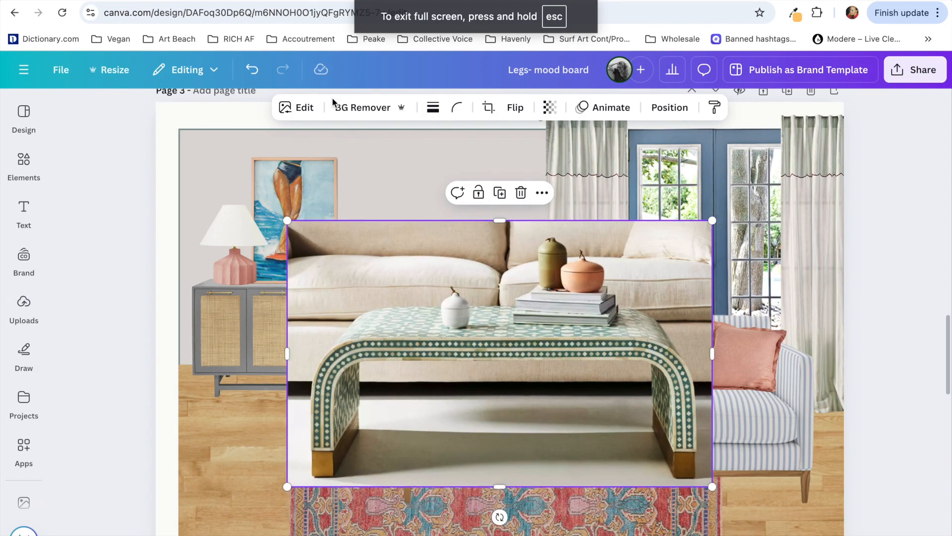
Step: Remove the coffee table photo's background, shrink it and center it on the rug in front of the striped sofa
click(365, 107)
scroll(400, 258, down, 1)
drag(403, 272, 511, 346)
scroll(511, 346, down, 1)
drag(400, 182, 426, 195)
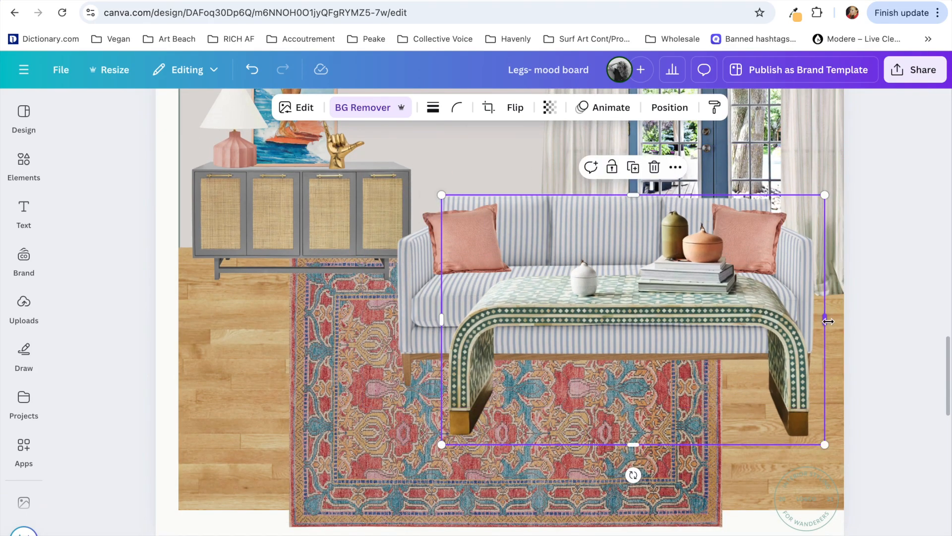
drag(813, 195, 775, 222)
drag(700, 333, 691, 347)
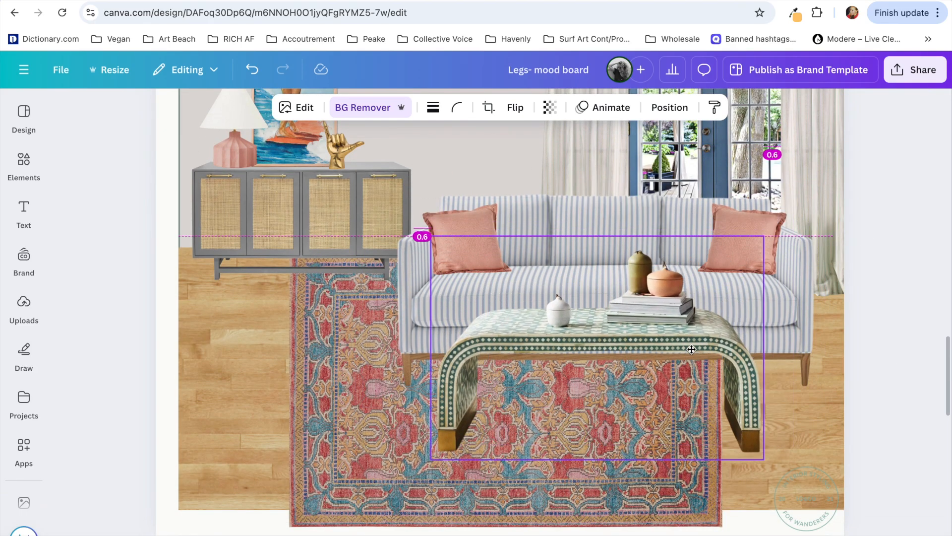
click(896, 228)
scroll(896, 228, up, 1)
scroll(895, 227, down, 1)
scroll(895, 228, up, 2)
scroll(895, 227, down, 5)
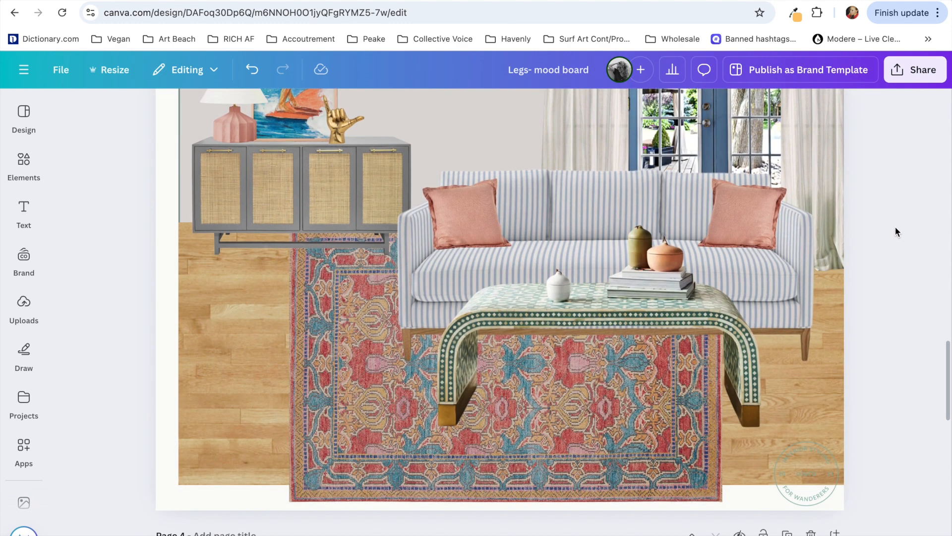
Step: Examine the Akila Swivel Chair photos on the Lulu and Georgia page and browse its similar items
click(670, 1)
scroll(566, 363, down, 2)
click(136, 164)
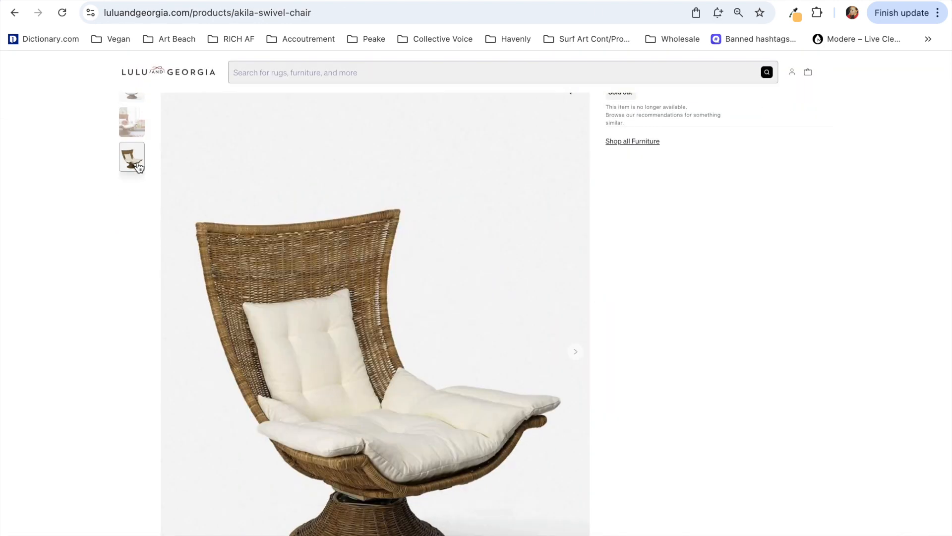
scroll(136, 168, up, 2)
click(135, 215)
scroll(132, 405, down, 15)
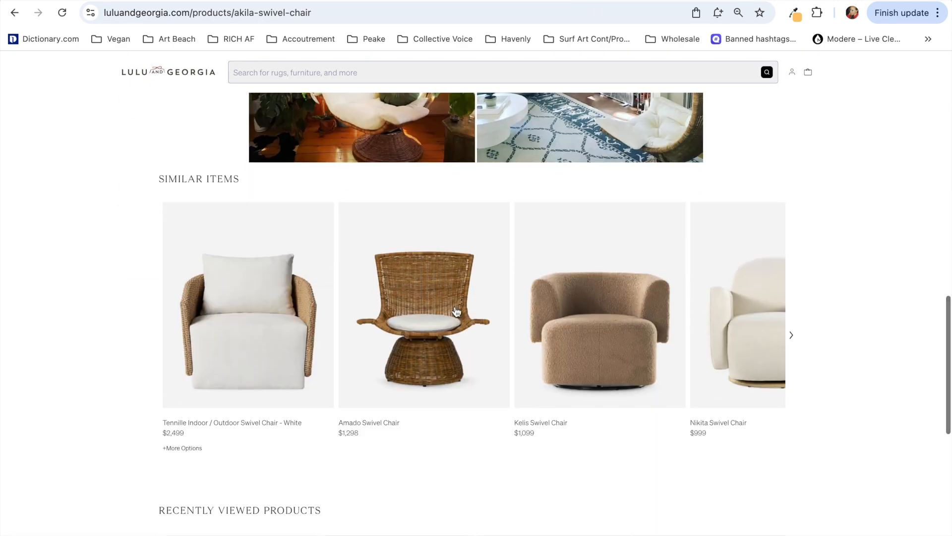
Step: Open the Amado Swivel Chair, capture its angled product photo and bring it onto Page 3 of the Canva board
click(436, 312)
click(130, 340)
scroll(130, 341, down, 2)
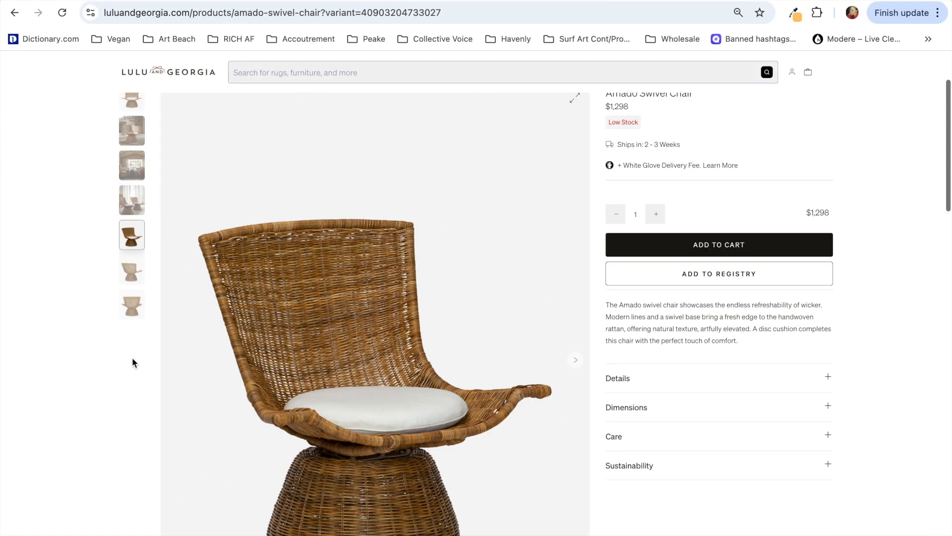
click(133, 273)
click(134, 303)
scroll(134, 298, up, 1)
click(132, 247)
drag(174, 128, 559, 518)
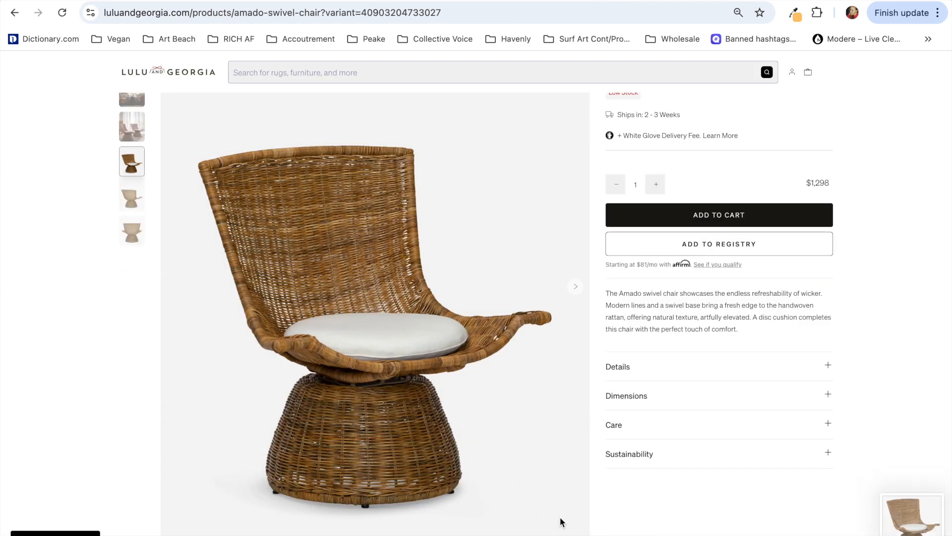
click(595, 1)
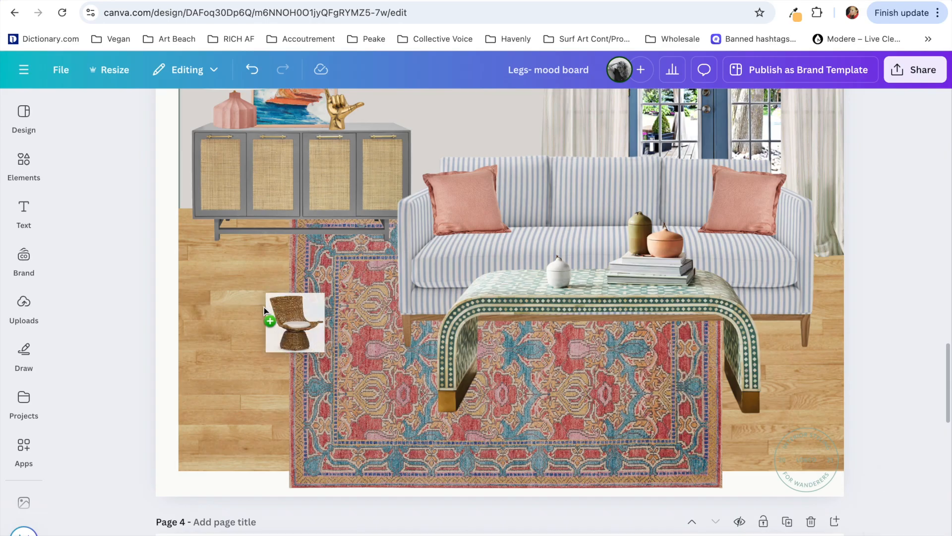
drag(264, 308, 268, 307)
Step: Remove the wicker chair's background, shrink it and place it in the room's lower left corner, overlapping the rug's edge
drag(491, 268, 318, 379)
click(374, 110)
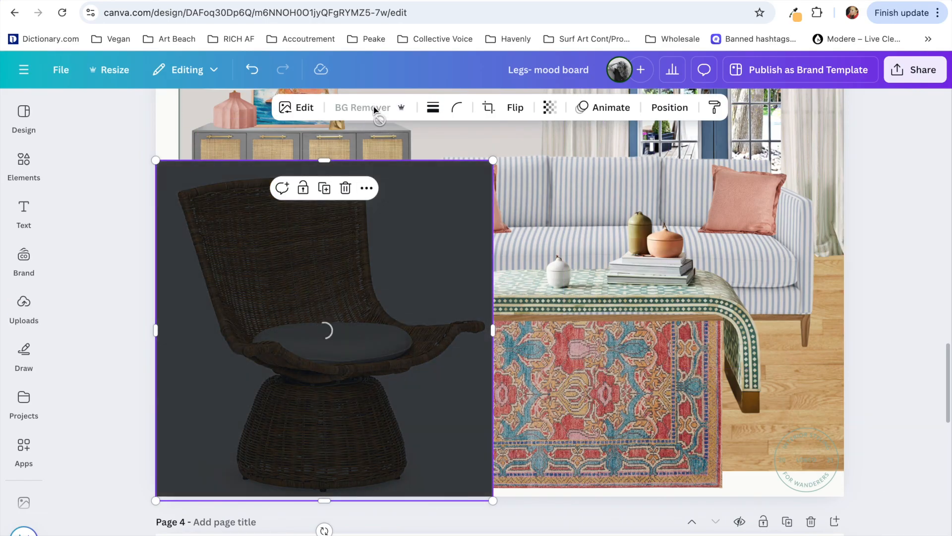
drag(156, 160, 220, 225)
drag(316, 290, 251, 290)
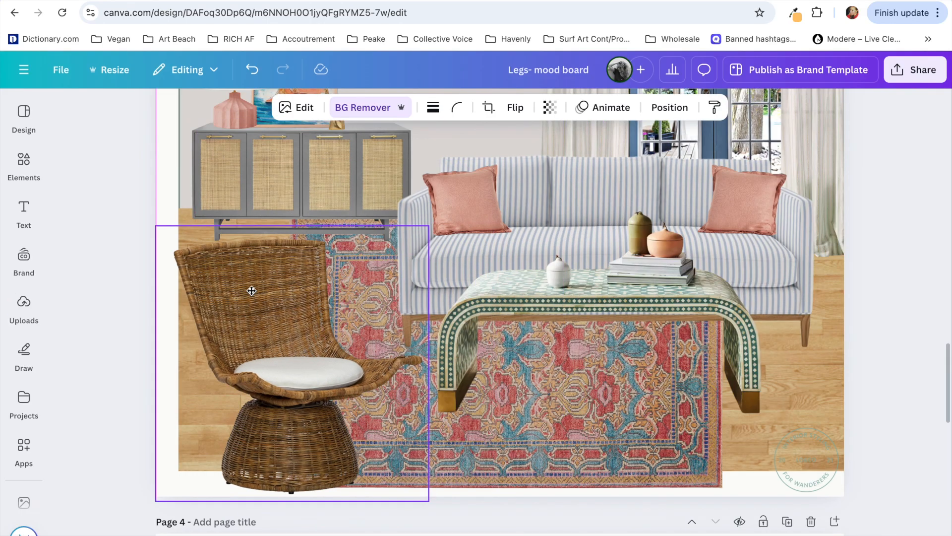
drag(428, 227, 404, 251)
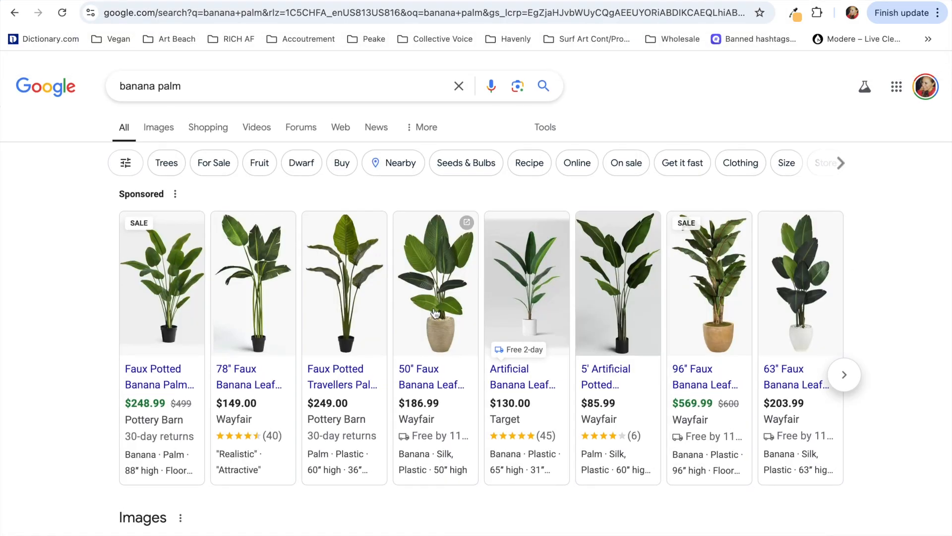
Step: Open the Wayfair page of the 63'' Faux Banana Leaf Tree in Fiber Clay Planter and browse its white-background photos
click(791, 260)
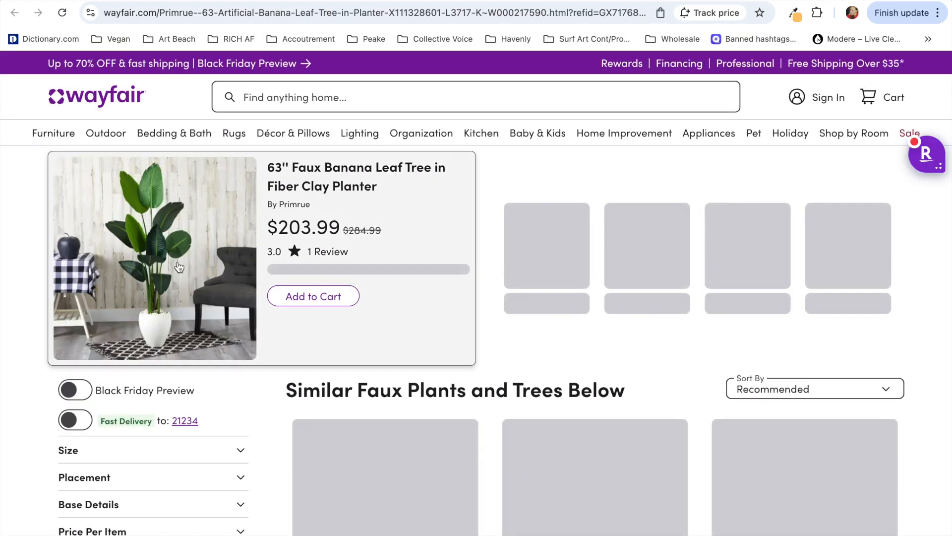
click(175, 264)
click(42, 224)
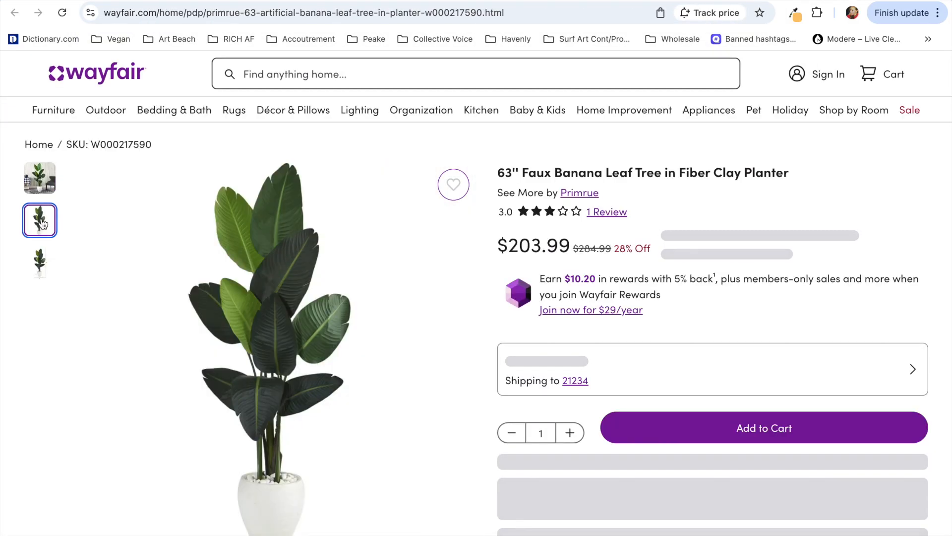
scroll(47, 297, down, 1)
Step: Capture the banana leaf tree photo and paste it onto Page 3 of the Canva board
key(super+shift+4)
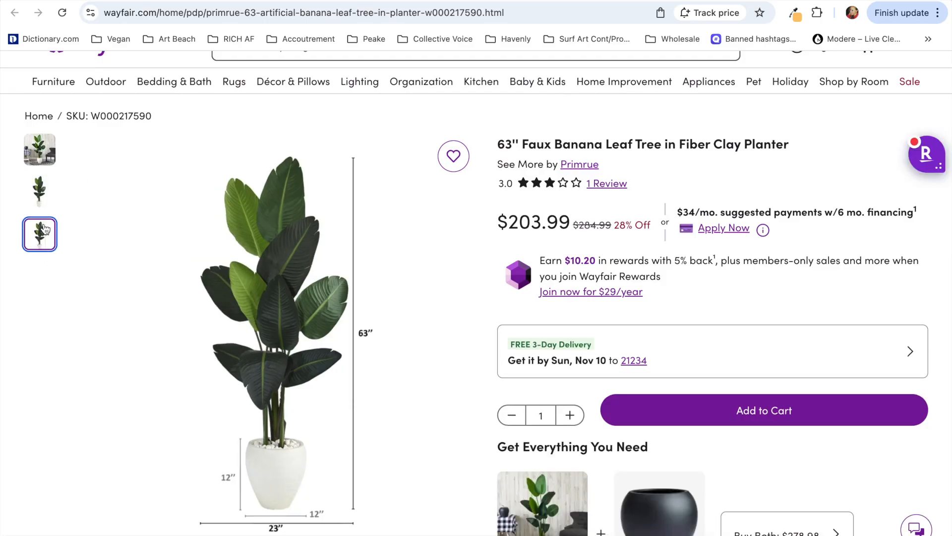
drag(295, 152, 369, 529)
click(178, 2)
key(super+v)
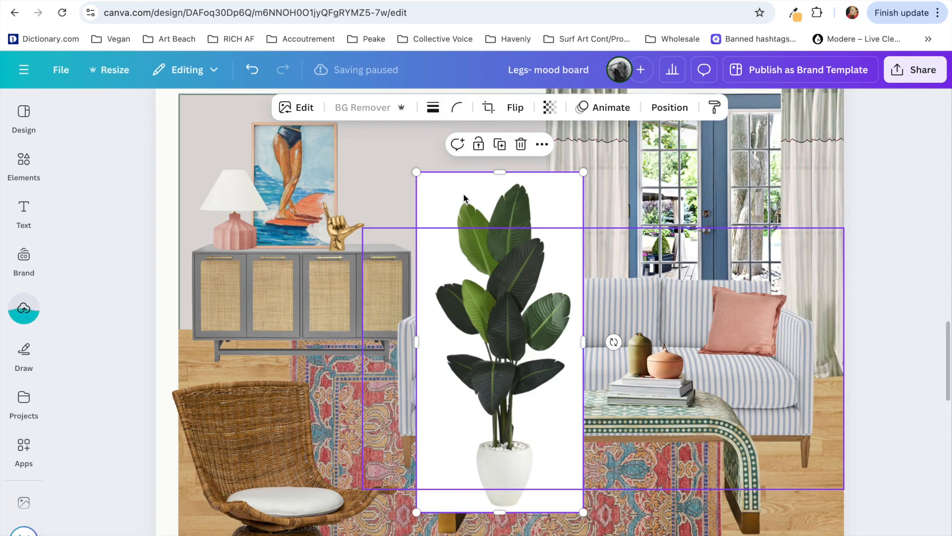
Step: Remove the banana tree's background, resize it and place it beside the sofa's right end in front of the right curtain
click(363, 108)
drag(513, 277, 453, 204)
scroll(453, 204, up, 2)
drag(525, 187, 481, 247)
drag(424, 346, 808, 289)
Step: Select both curtains and the French doors together and shift them slightly to the left
click(599, 233)
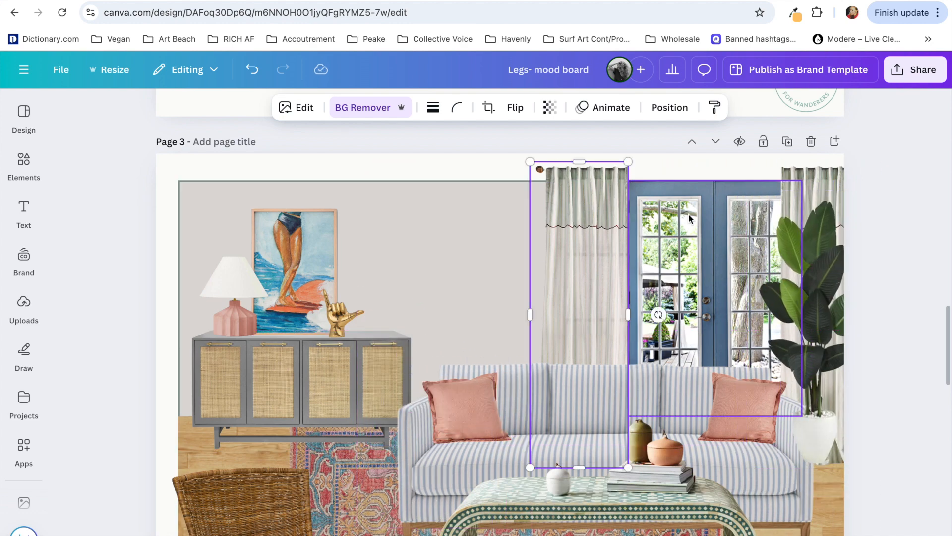
drag(833, 179, 819, 180)
scroll(821, 183, down, 5)
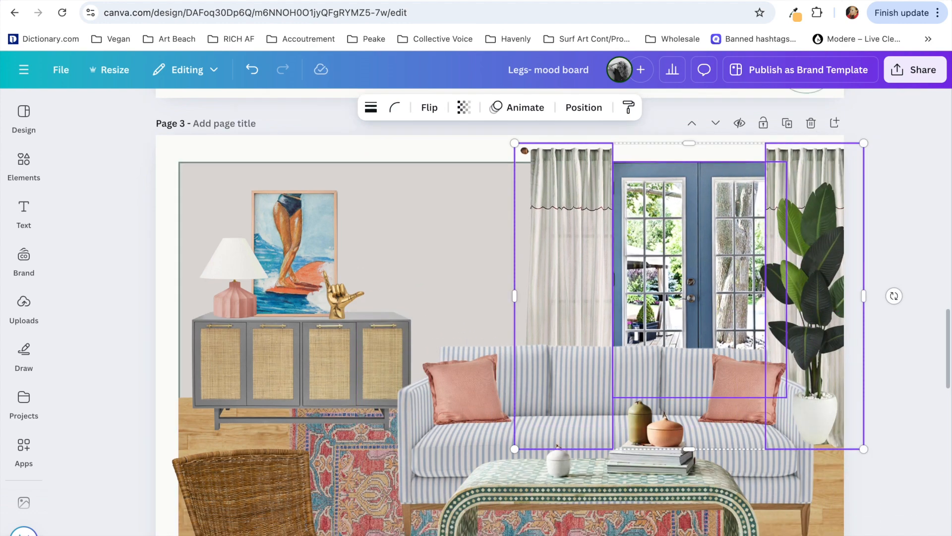
click(484, 239)
shift+click(540, 227)
shift+click(715, 253)
shift+click(684, 337)
key(shift+Down)
key(shift+Down)
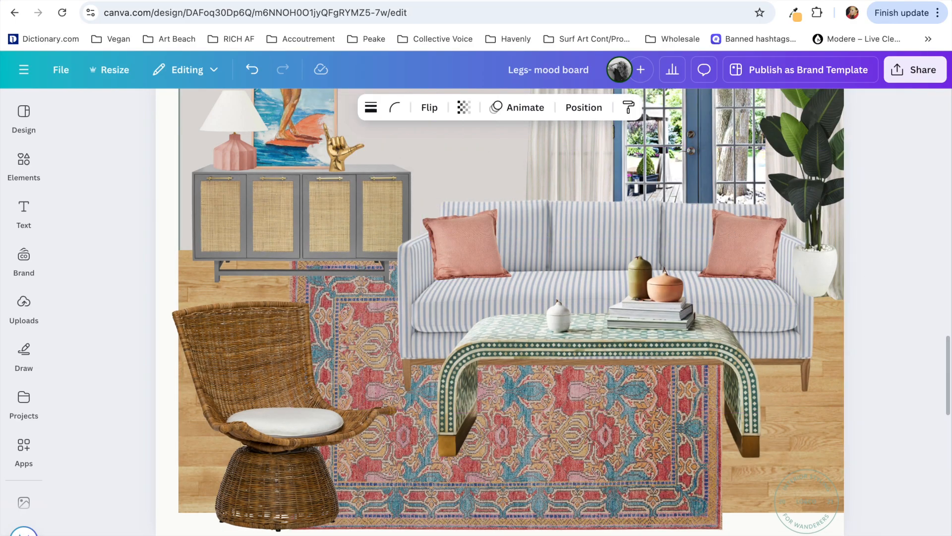
Step: Move the sofa arrangement and banana plant slightly down and place the plant behind the sofa in the layer order
key(shift+Down)
drag(812, 166, 808, 183)
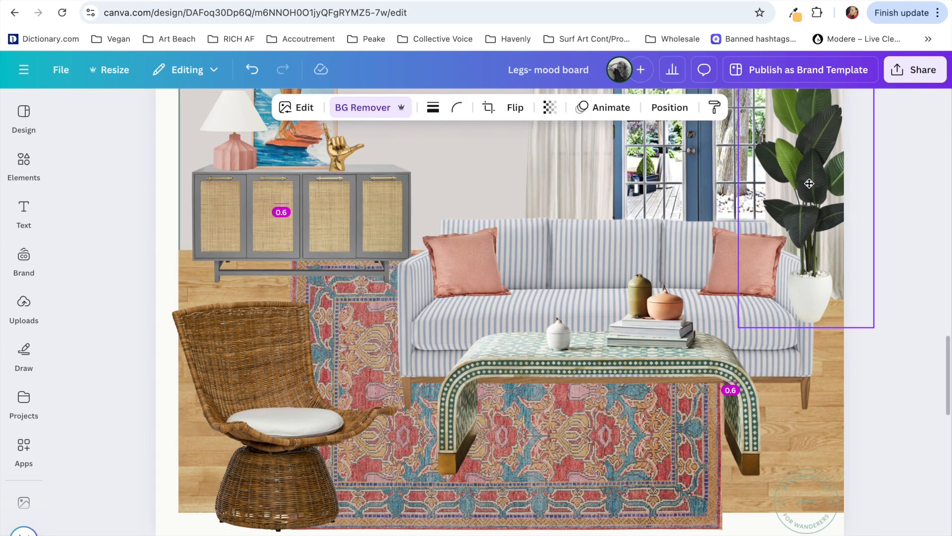
click(670, 107)
drag(206, 234, 189, 389)
scroll(622, 336, down, 1)
click(268, 113)
click(165, 213)
scroll(166, 213, up, 2)
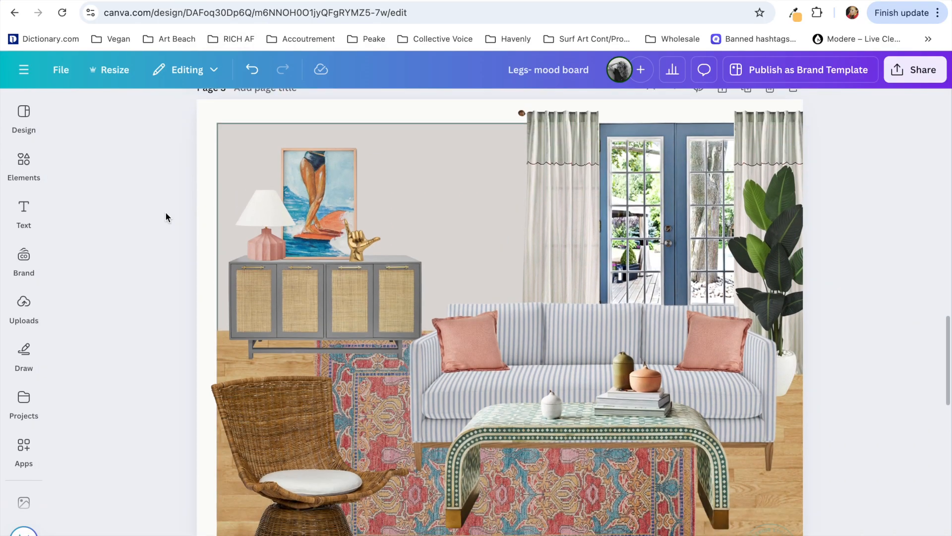
Step: Shift both curtains and the French doors further left together, and move the right curtain slightly back to the right
scroll(166, 212, down, 1)
scroll(165, 211, up, 1)
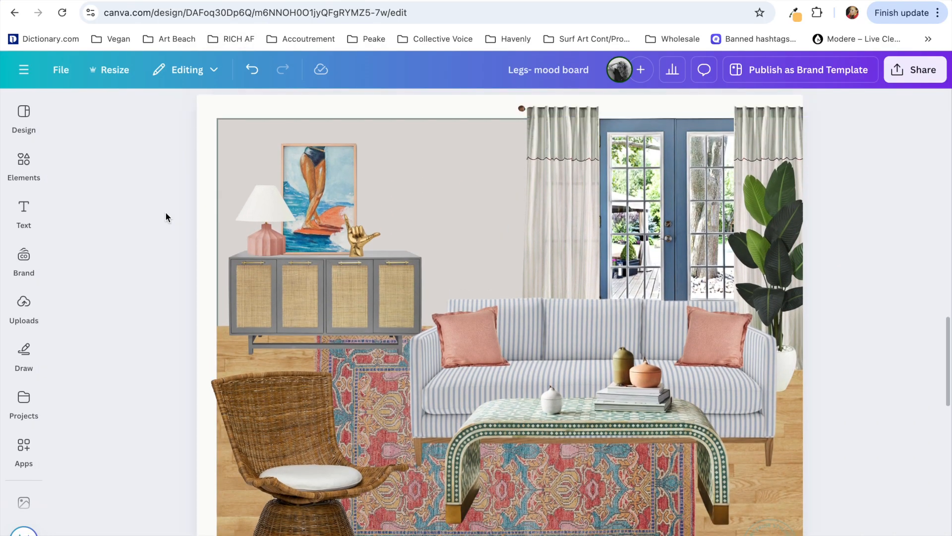
click(549, 130)
shift+click(770, 131)
key(shift+Left)
key(shift+Left)
key(shift+Left)
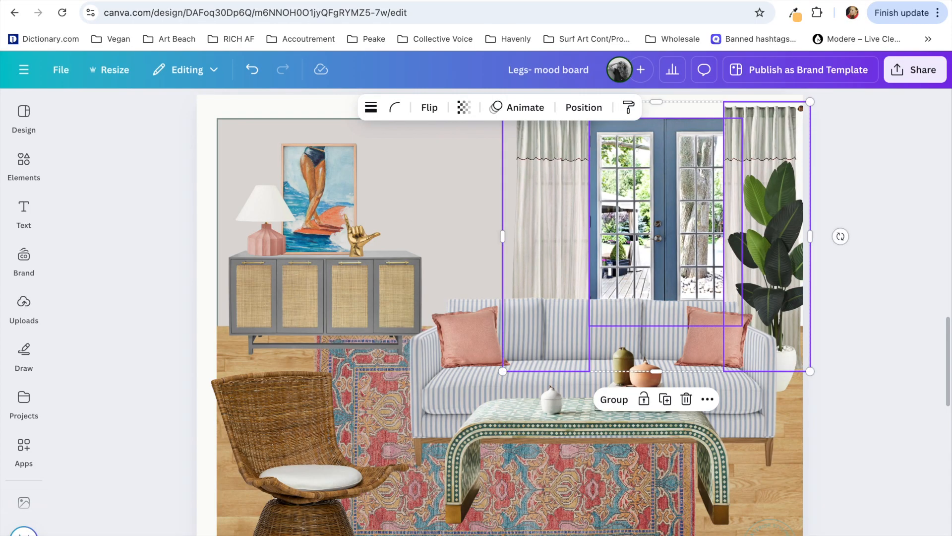
click(766, 126)
drag(766, 125, 770, 126)
click(878, 132)
Step: Select the surf artwork, brass hand, lamp and credenza together and nudge them slightly to the left
scroll(879, 132, up, 1)
scroll(879, 132, down, 1)
click(320, 191)
shift+click(369, 219)
shift+click(264, 218)
shift+click(257, 269)
key(Left)
key(Left)
key(Left)
key(Left)
key(Left)
key(Left)
Step: Group the sofa, pillows and coffee table, shift the group slightly left and move the banana plant slightly right
click(474, 319)
shift+click(723, 303)
shift+click(597, 300)
click(551, 209)
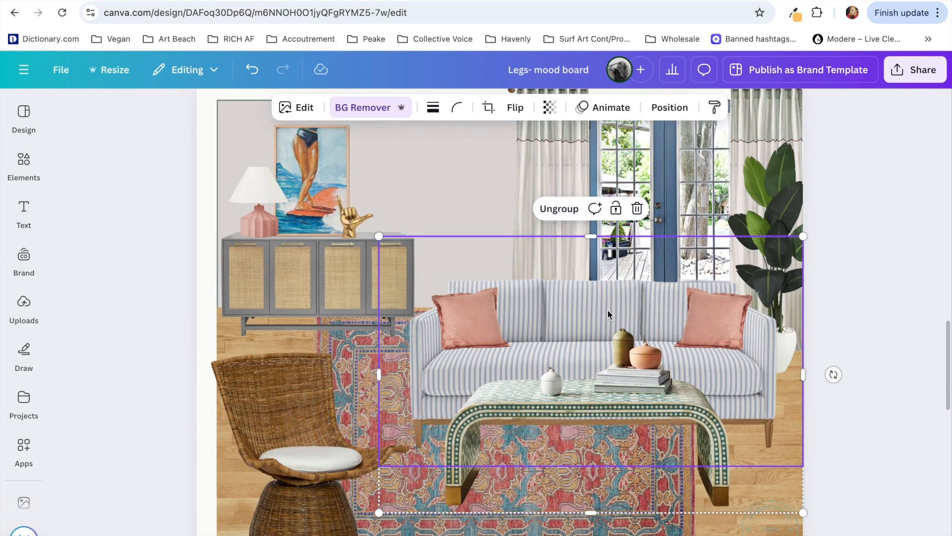
drag(650, 331, 652, 329)
click(846, 243)
scroll(846, 243, down, 1)
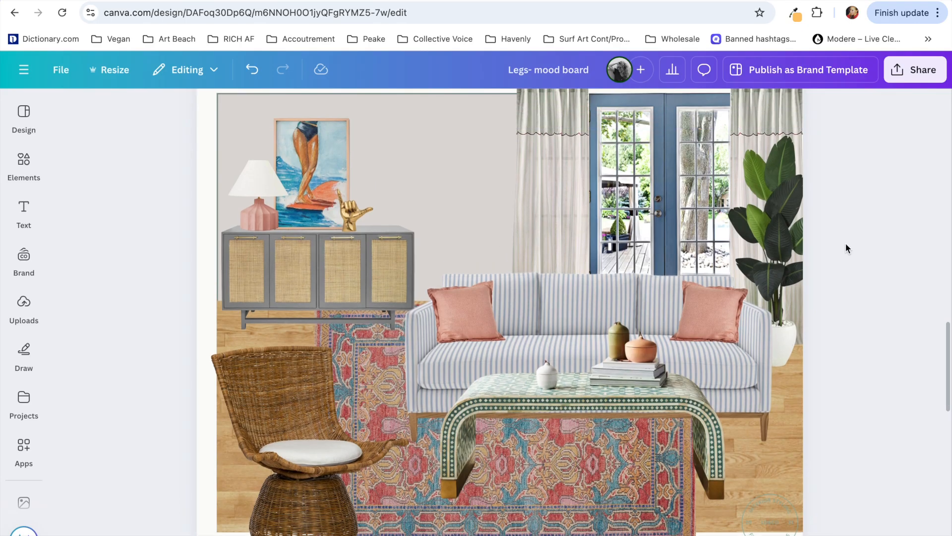
drag(777, 243, 783, 243)
click(885, 246)
scroll(884, 246, down, 3)
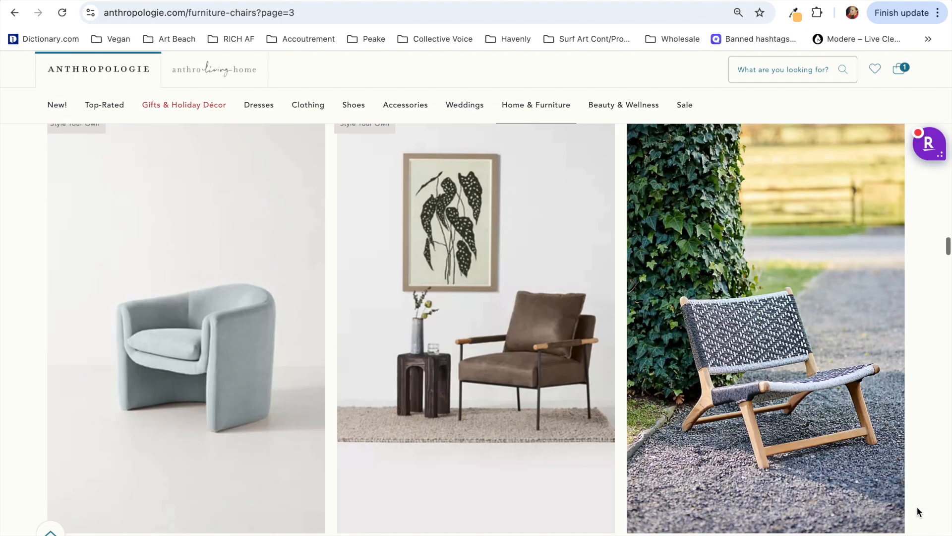
Step: Open Anthropologie's Celestial Petite Accent Chair page, capture its angled photo and place it on Page 3 of the Canva board
scroll(917, 507, down, 10)
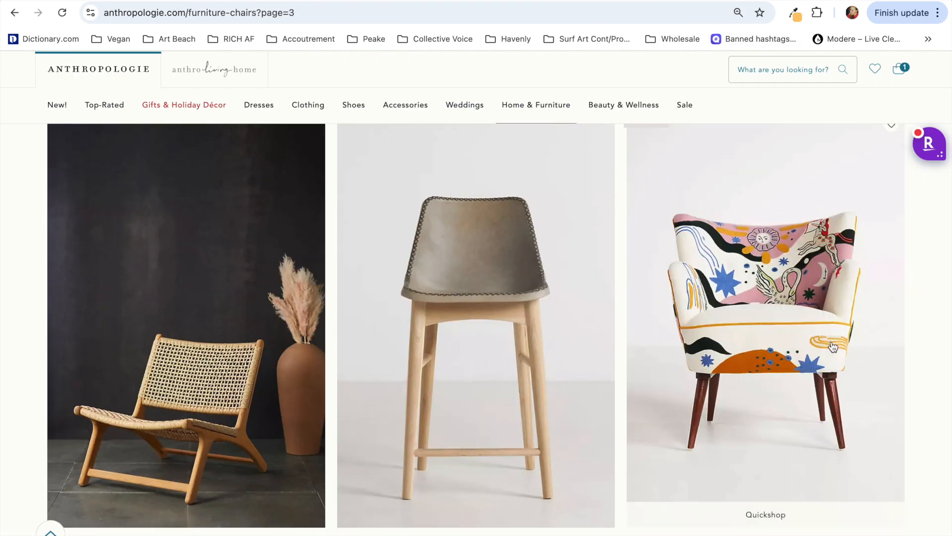
click(834, 346)
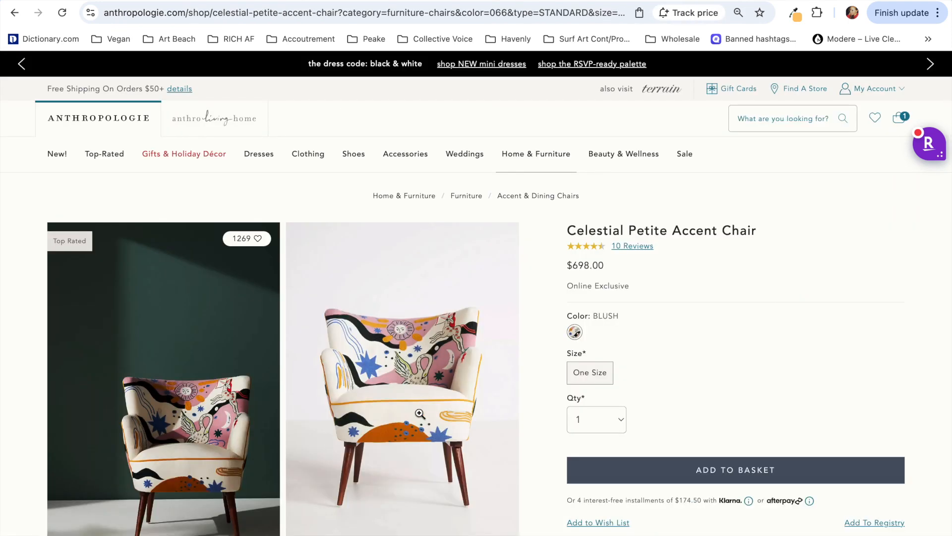
scroll(419, 414, down, 3)
click(186, 366)
drag(325, 159, 626, 481)
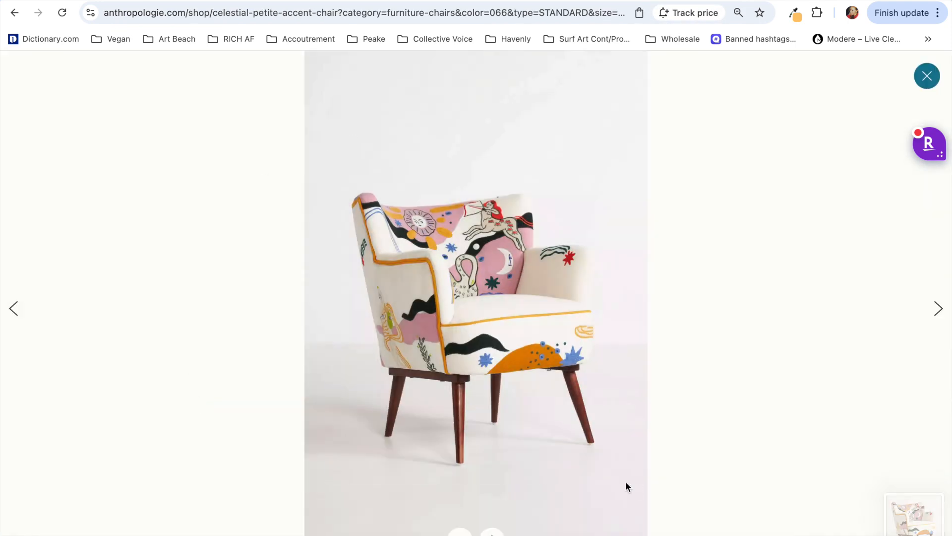
click(223, 1)
drag(917, 526, 470, 322)
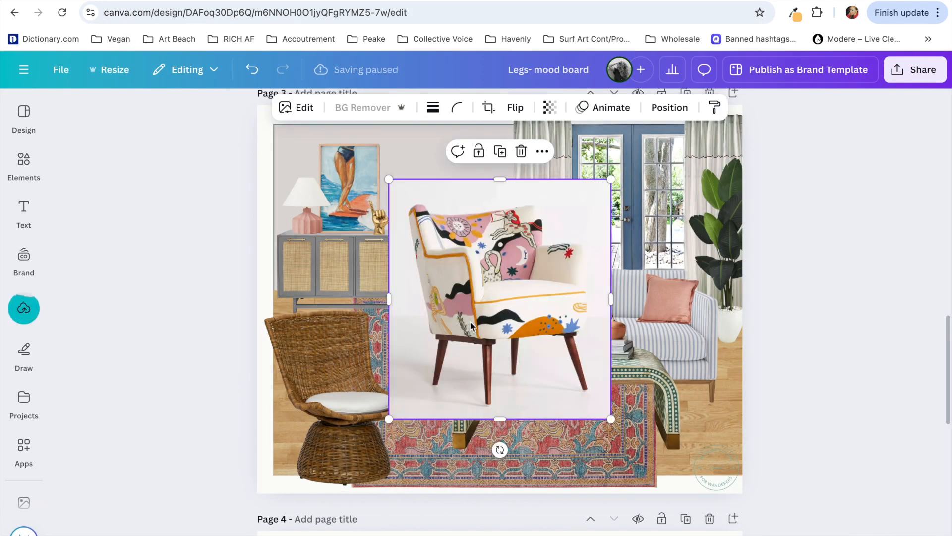
Step: Remove the Celestial chair's background, shrink it and put it in the room's lower-left corner in place of the wicker chair
click(358, 108)
drag(323, 357, 609, 171)
scroll(608, 171, up, 4)
scroll(595, 198, down, 3)
drag(518, 303, 372, 385)
drag(464, 321, 433, 356)
drag(359, 452, 366, 444)
scroll(366, 444, down, 1)
scroll(366, 445, up, 1)
click(217, 444)
click(327, 422)
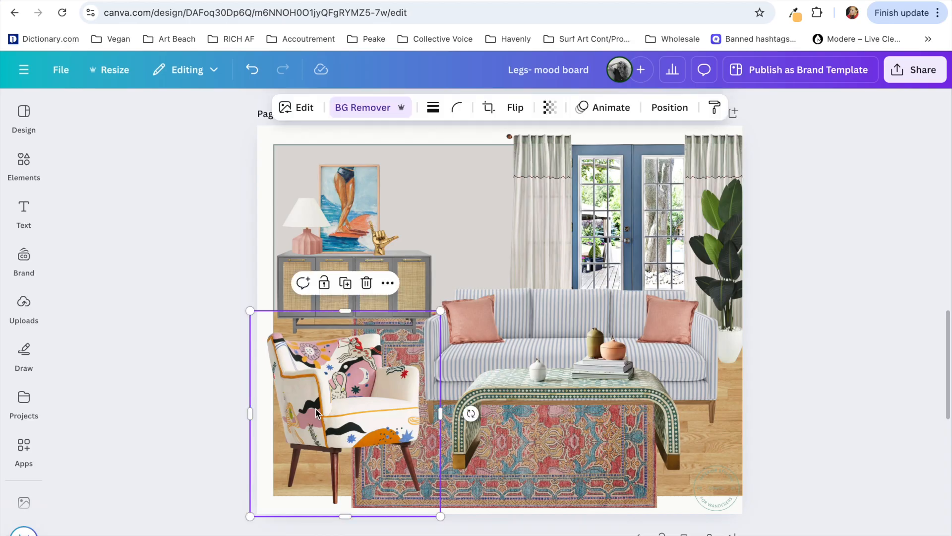
click(127, 434)
Step: Open Lulu and Georgia's Shaka Accent Chair page, capture its angled photo and place it on Page 3 of the Canva board
key(ctrl+Tab)
scroll(128, 438, down, 10)
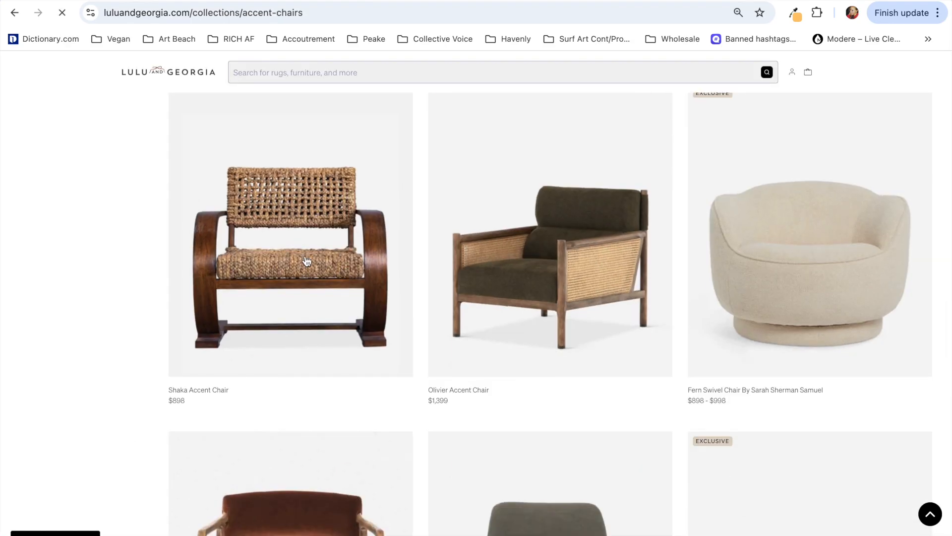
click(198, 224)
click(132, 349)
key(super+shift+4)
drag(198, 228, 585, 535)
key(ctrl+shift+Tab)
drag(868, 491, 317, 391)
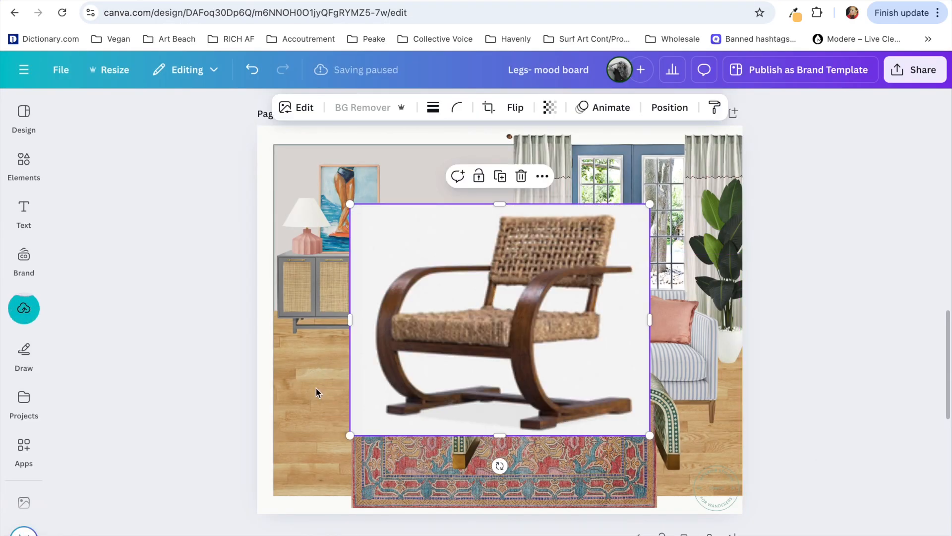
Step: Remove the Shaka chair's background, flip it horizontally, shrink it and place it in the room's lower-left corner
click(367, 108)
click(515, 107)
click(511, 141)
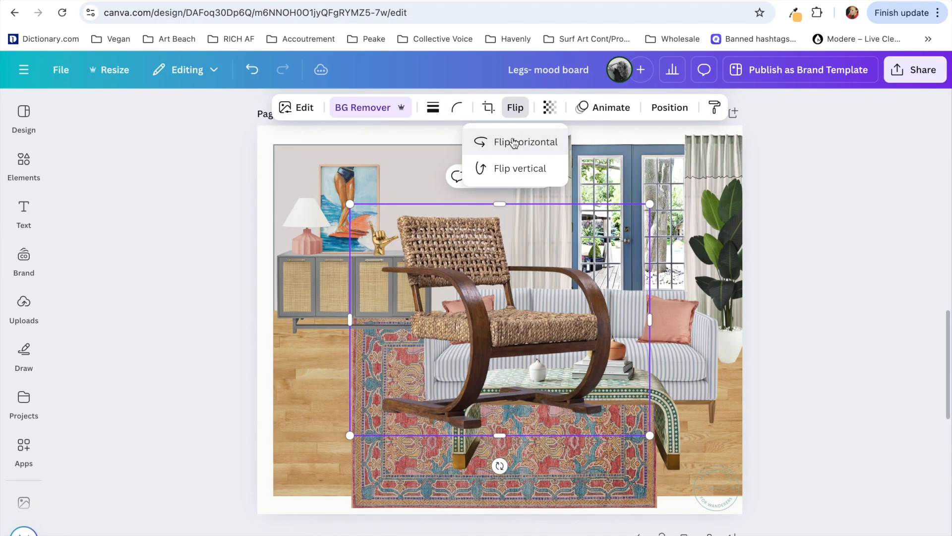
drag(507, 326, 394, 402)
drag(537, 280, 461, 338)
drag(387, 422, 404, 417)
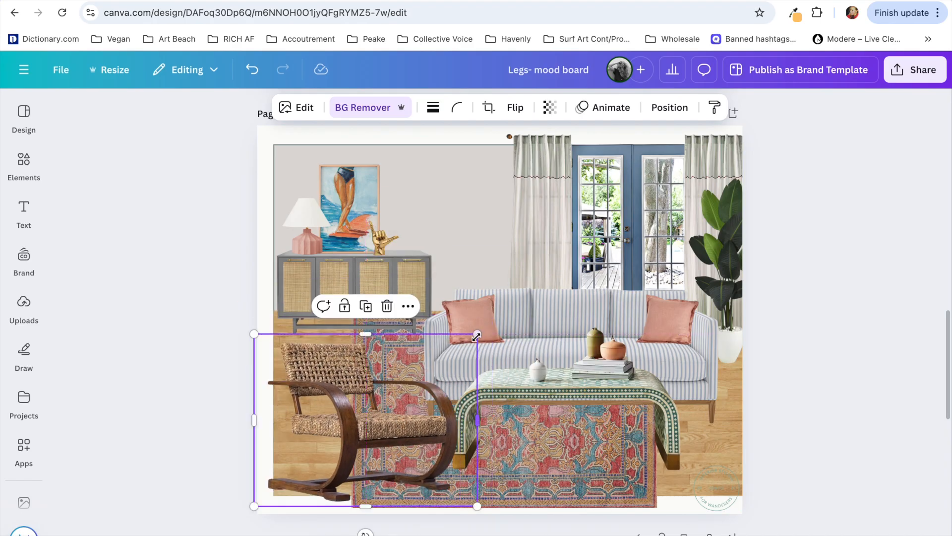
drag(477, 333, 447, 357)
drag(368, 447, 367, 437)
Step: Shift the group of sofa, pillows and coffee table slightly to the right
click(490, 324)
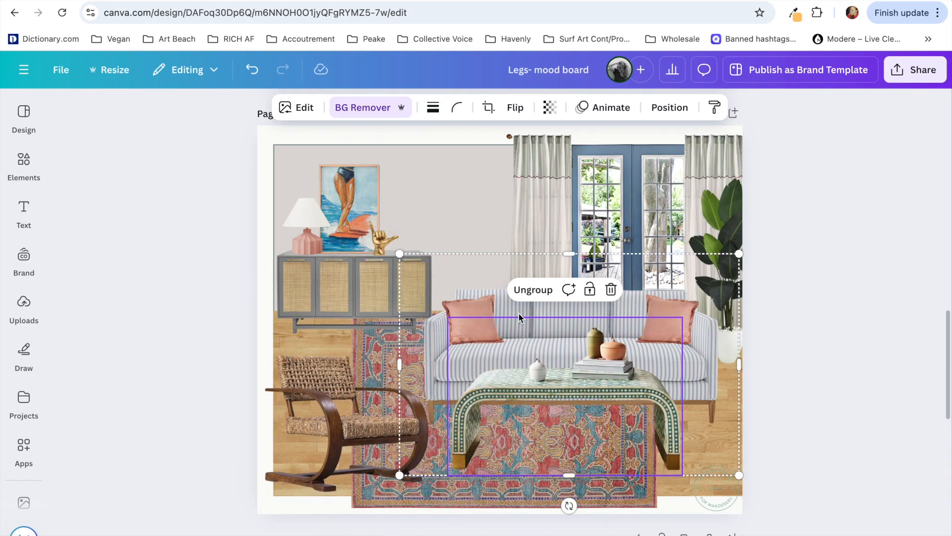
drag(518, 313, 528, 313)
click(788, 218)
Step: Browse Anthropologie's chairs, open the Peacock Indoor/Outdoor Hanging Chair page and capture its plain-background photo
click(743, 2)
scroll(568, 490, down, 20)
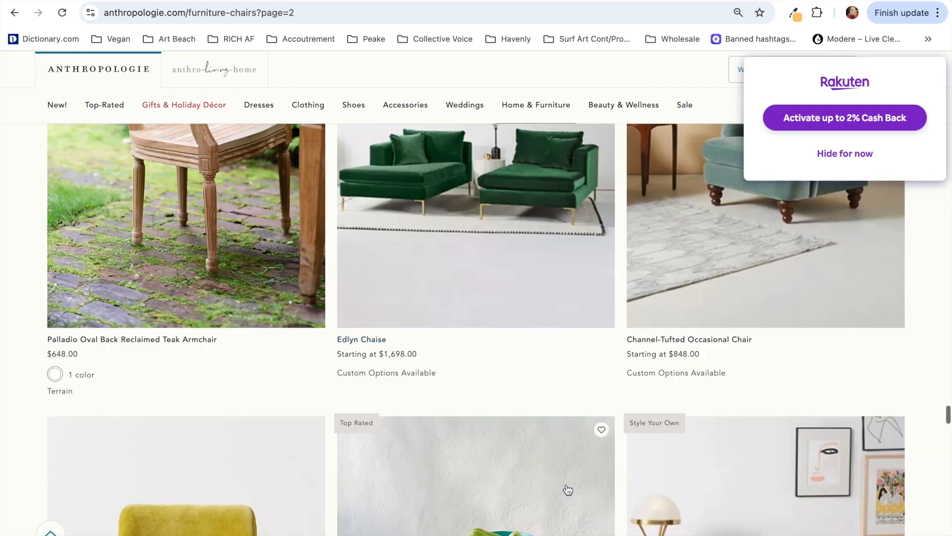
scroll(568, 490, down, 4)
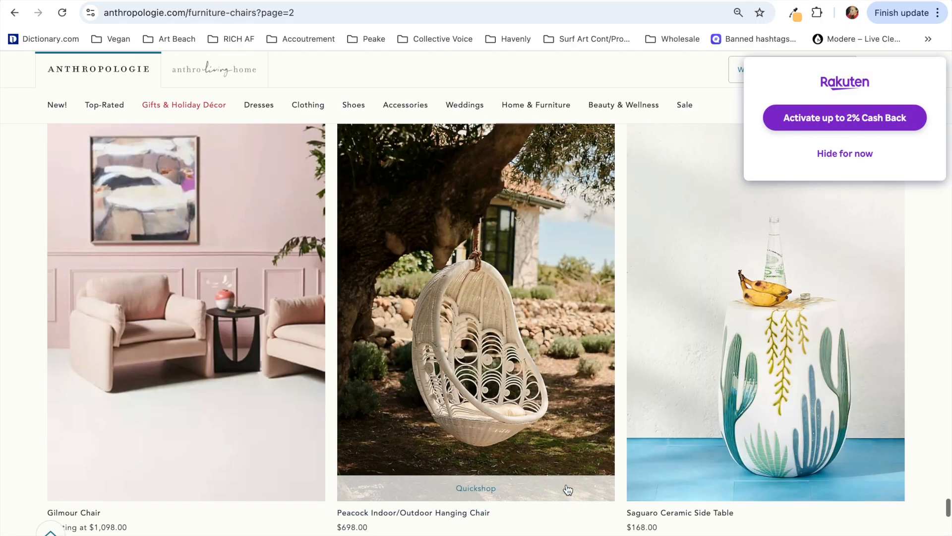
click(478, 362)
scroll(662, 399, down, 5)
scroll(390, 311, up, 1)
click(240, 314)
drag(306, 53, 647, 528)
Step: Remove the hanging chair's background on the Canva board, flip it horizontally and place it at the room's lower left before the credenza
click(378, 107)
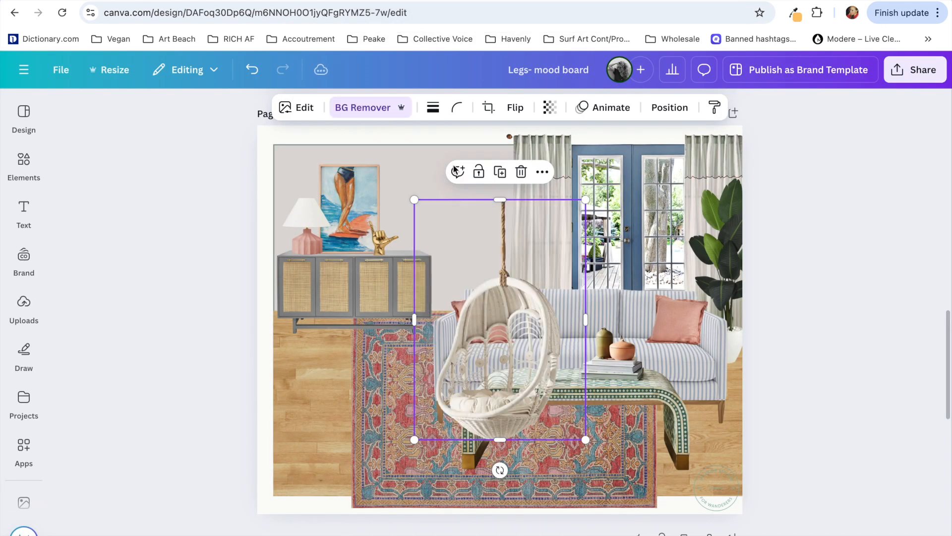
click(513, 109)
click(516, 141)
drag(490, 301, 313, 349)
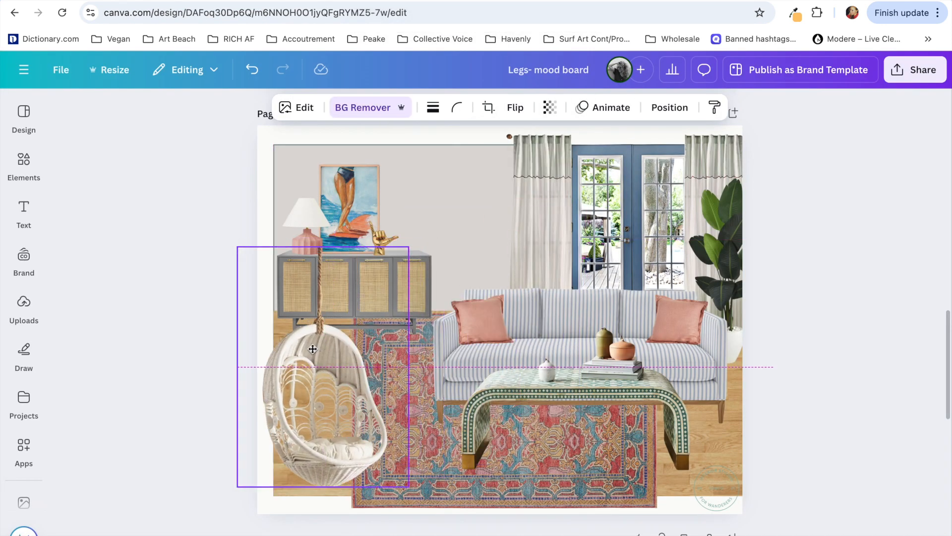
drag(322, 245, 333, 217)
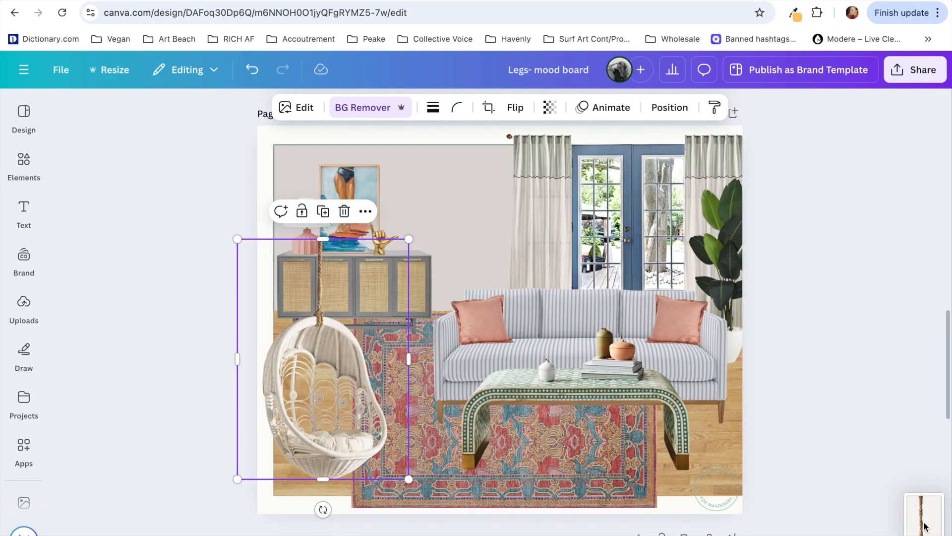
Step: Add the captured close-up of the hanging chair's rope to Page 3 of the Canva board and remove its background
drag(925, 527, 379, 248)
scroll(436, 195, up, 5)
scroll(478, 296, down, 3)
drag(545, 344, 287, 258)
click(359, 105)
Step: Scale the rope piece to the thickness of the hanging chair's rope and position it above the rope's upper end
drag(344, 138, 272, 264)
drag(211, 371, 247, 257)
scroll(247, 257, up, 5)
drag(235, 354, 198, 293)
drag(124, 227, 176, 427)
drag(250, 274, 213, 331)
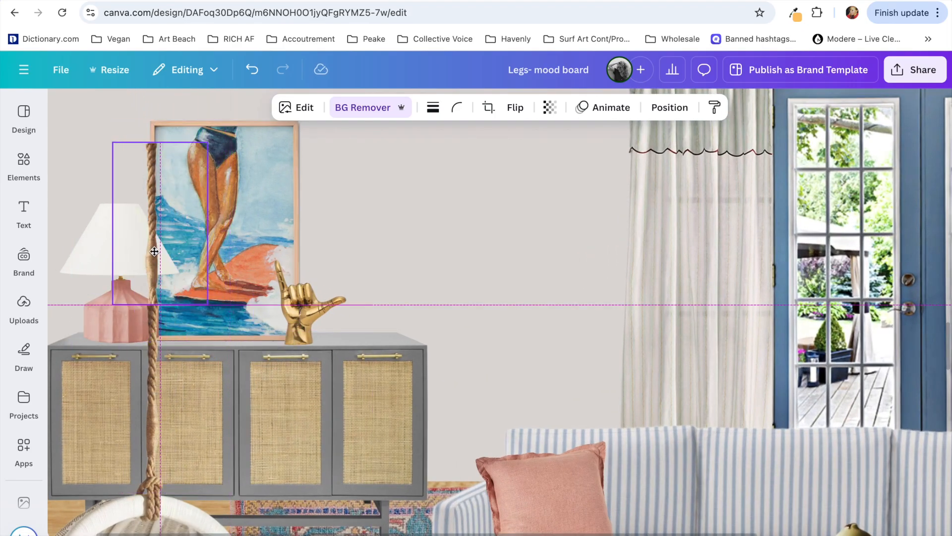
Step: Flip the rope piece vertically and align it with the hanging chair's rope
click(515, 107)
click(520, 169)
click(150, 285)
scroll(150, 284, up, 5)
drag(155, 307, 160, 313)
click(582, 269)
scroll(582, 269, down, 8)
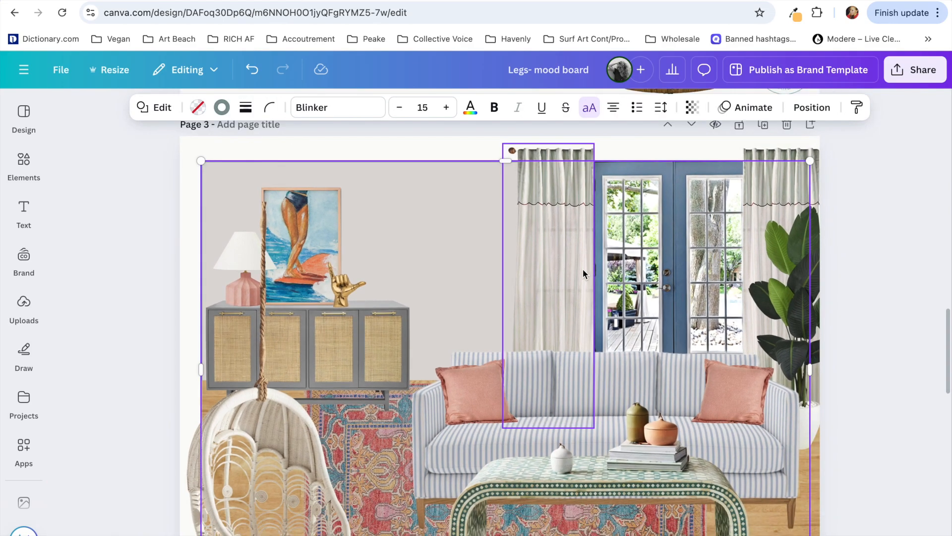
Step: Flip the rope piece vertically once more and reposition it so it continues the hanging chair's rope
scroll(329, 286, up, 5)
click(252, 242)
click(516, 107)
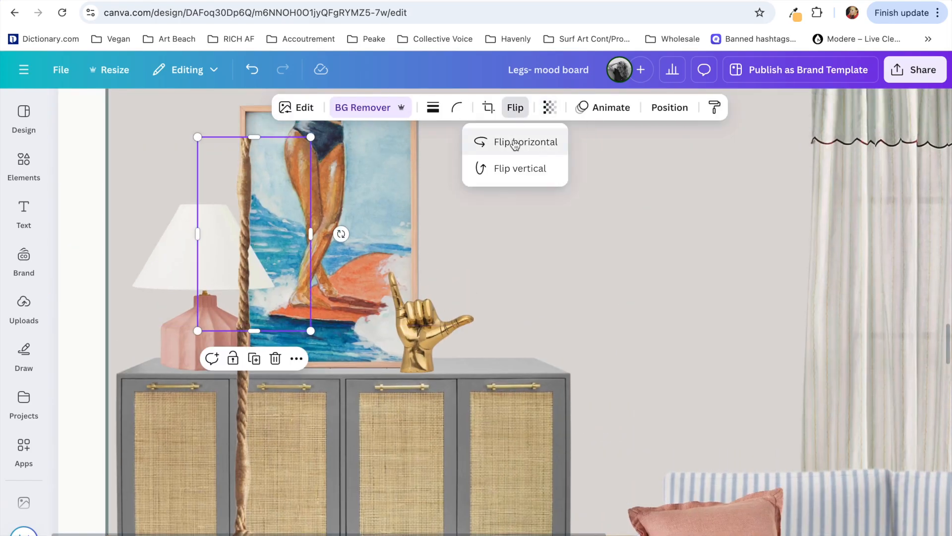
click(513, 169)
drag(242, 287, 240, 285)
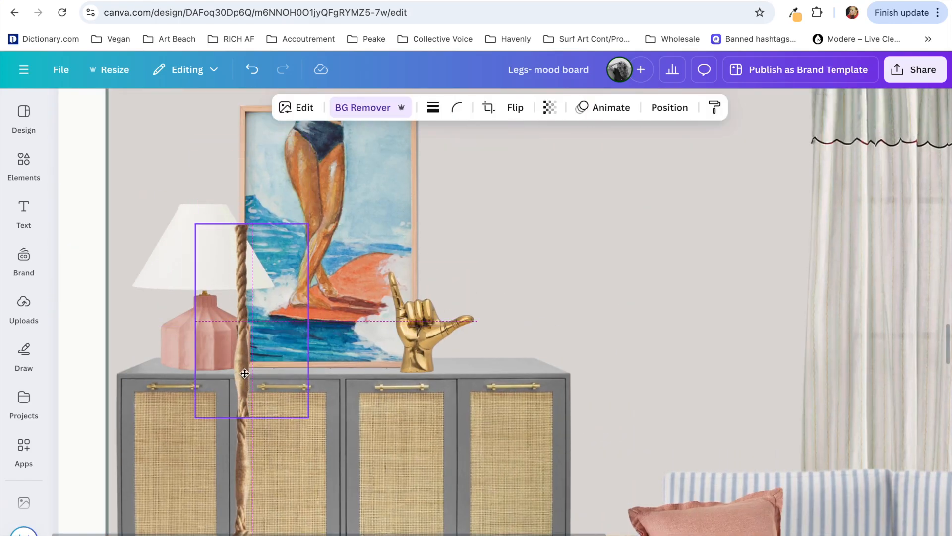
click(482, 295)
mouse_move(247, 336)
mouse_down()
mouse_move(242, 256)
mouse_move(251, 344)
mouse_up()
click(241, 356)
drag(247, 247, 247, 302)
click(532, 269)
Step: Crop the rope piece's empty sides to a narrow strip, enlarge it slightly and flip it horizontally
scroll(533, 269, down, 3)
scroll(194, 302, up, 8)
drag(165, 334, 161, 333)
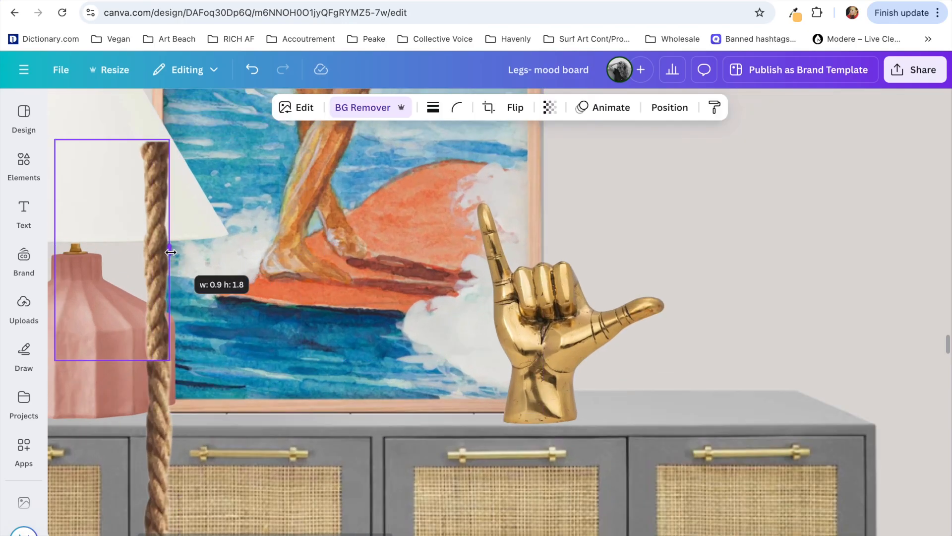
drag(70, 250, 136, 249)
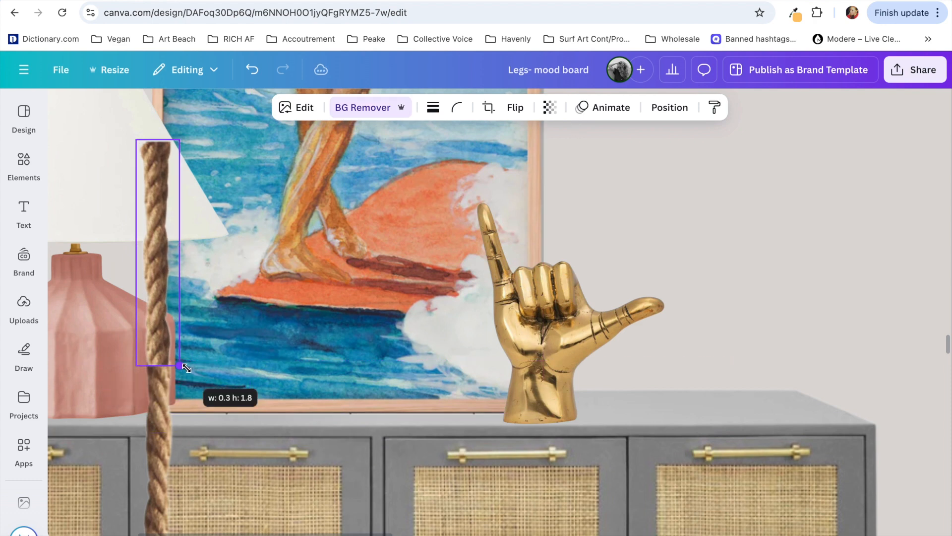
drag(190, 366, 191, 371)
click(515, 107)
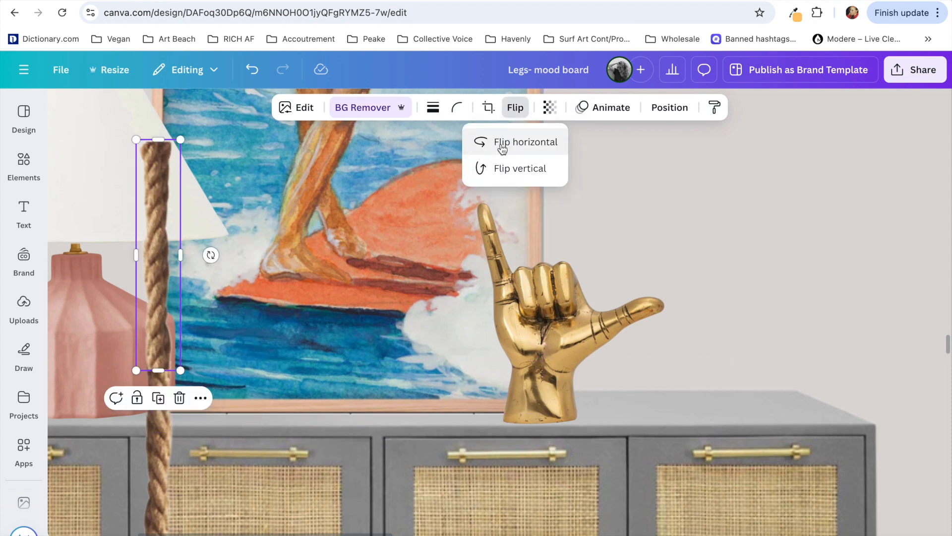
click(502, 148)
click(466, 313)
click(694, 278)
Step: Duplicate the cropped rope piece and stack the copy directly above it to lengthen the rope
scroll(350, 327, down, 1)
scroll(349, 330, down, 2)
click(224, 334)
drag(224, 334, 225, 223)
click(569, 222)
scroll(570, 222, down, 5)
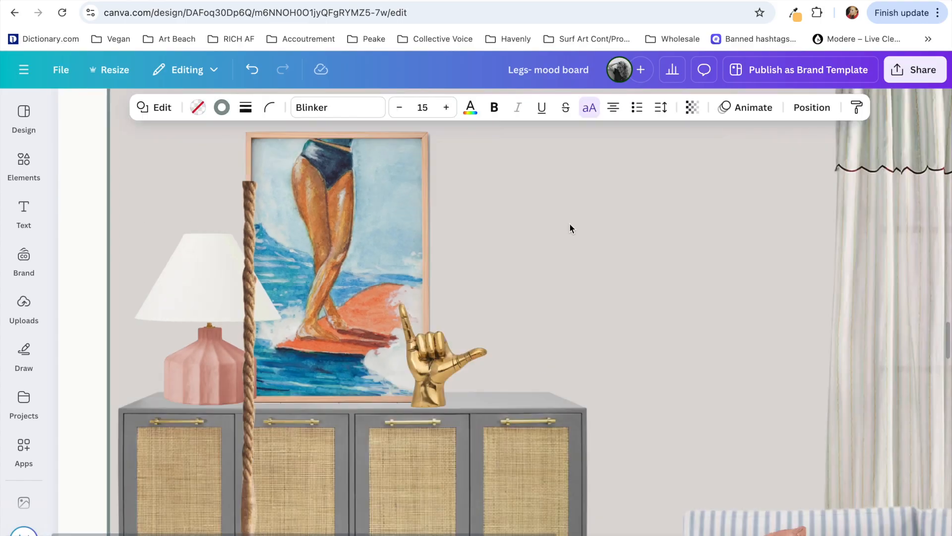
Step: Duplicate the upper rope piece again and align the copy above it, extending the rope past the artwork's top edge
scroll(226, 221, up, 3)
scroll(226, 224, up, 3)
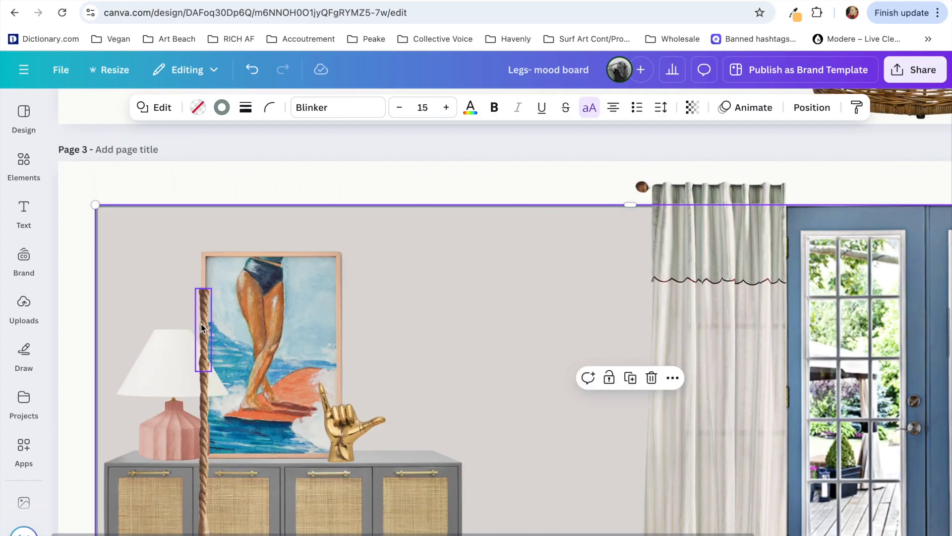
click(202, 325)
key(super+d)
scroll(223, 397, up, 5)
drag(226, 449, 184, 271)
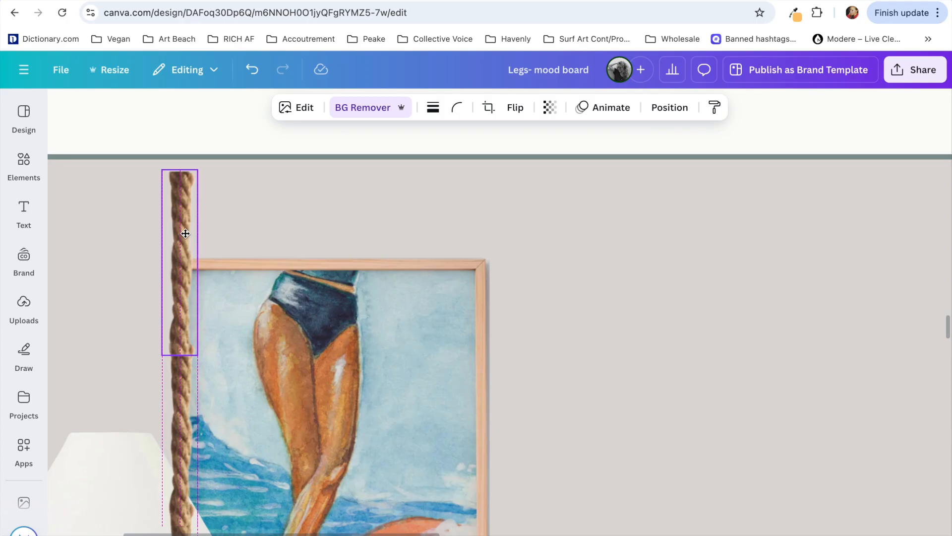
click(183, 431)
click(263, 280)
drag(182, 278, 183, 289)
click(351, 231)
Step: Nudge the rope segment slightly down to close the joint with the segment beneath it
scroll(351, 232, down, 2)
scroll(183, 518, down, 1)
click(209, 278)
shift+click(210, 352)
drag(210, 351, 209, 362)
scroll(211, 446, down, 1)
click(210, 412)
Step: Move a rope segment to the top of the layer order
click(179, 318)
click(214, 323)
click(671, 108)
drag(184, 275, 185, 218)
click(324, 280)
scroll(328, 283, down, 2)
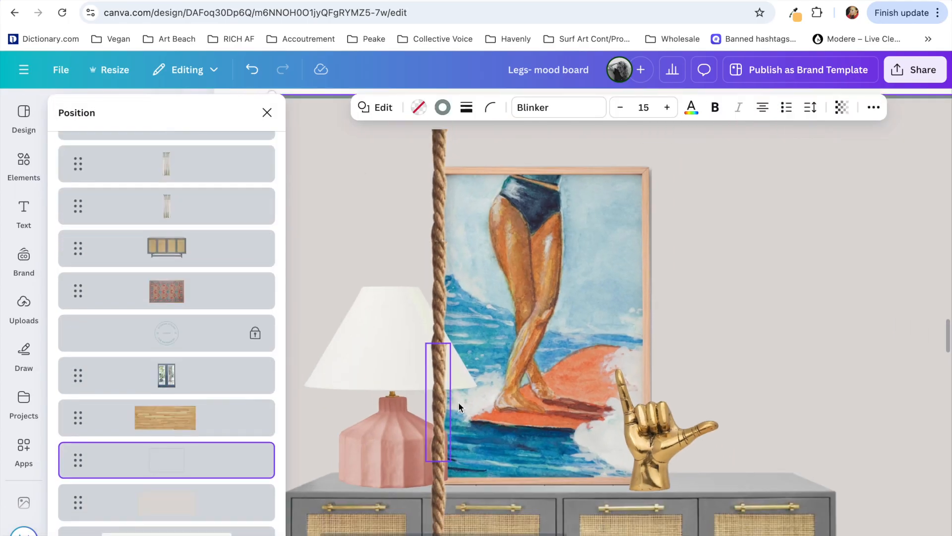
Step: Fine-tune the position of the rope segment in front of the lamp so it lines up with its neighbours
click(445, 396)
scroll(445, 393, up, 4)
drag(436, 315, 436, 316)
click(398, 255)
scroll(398, 255, down, 5)
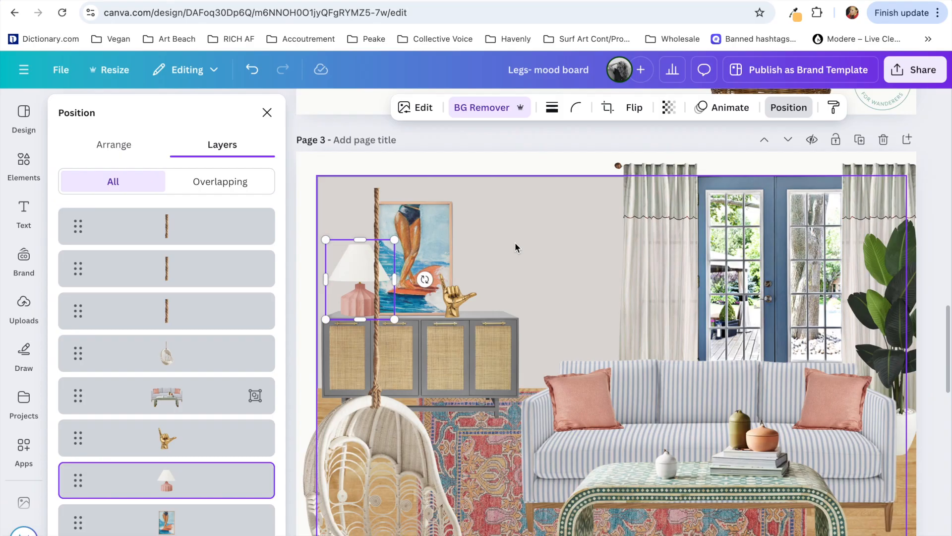
Step: Nudge the surfer artwork and the gold hand sculpture together to the right, away from the hanging rope
click(515, 243)
click(430, 266)
shift+click(457, 304)
key(Right)
key(Right)
key(Right)
key(Right)
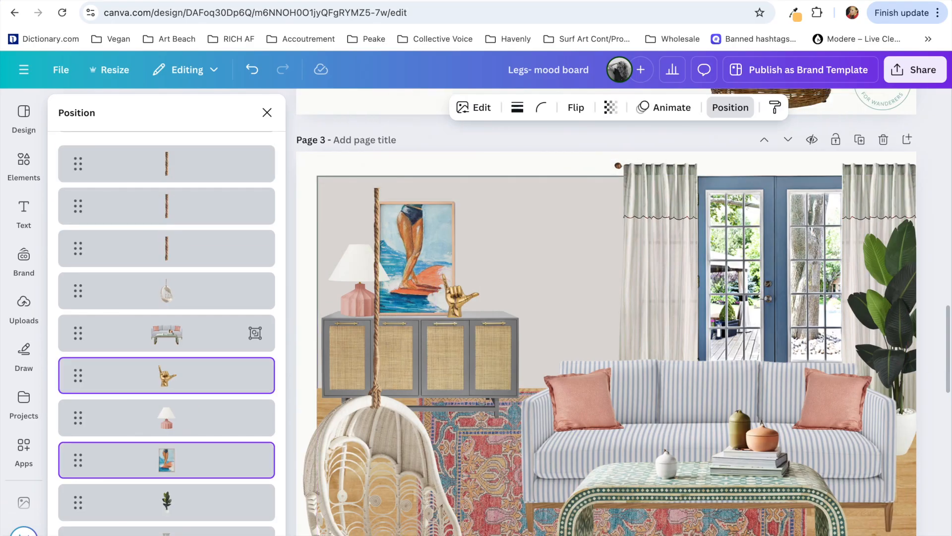
Step: Nudge the pink table lamp slightly to the right on the cabinet
click(355, 278)
key(Down)
key(Down)
key(Down)
key(Down)
key(Down)
click(393, 192)
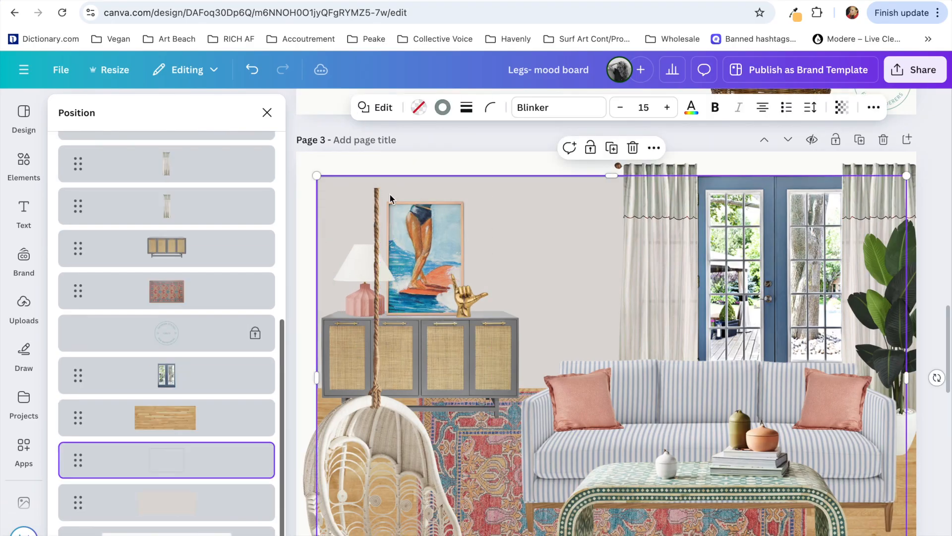
Step: Duplicate the uppermost rope segment and align the copy above it so the rope reaches the page's top edge
click(377, 201)
scroll(379, 213, up, 5)
key(super+d)
drag(425, 421, 395, 292)
click(490, 284)
scroll(490, 283, down, 10)
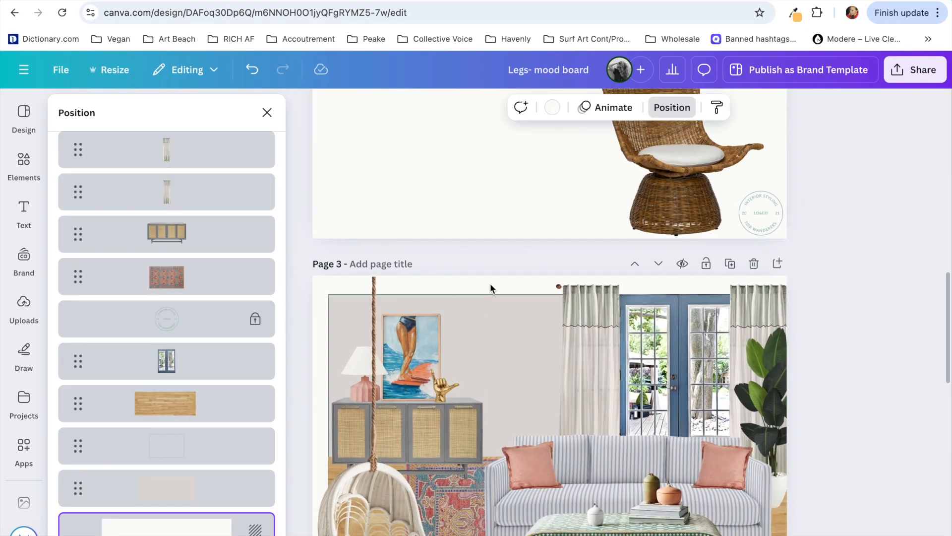
Step: Close the layer list, clear the selection and review the finished living room board on page 3 in full view
scroll(490, 284, down, 4)
click(267, 113)
scroll(213, 322, up, 1)
scroll(214, 322, down, 2)
click(849, 356)
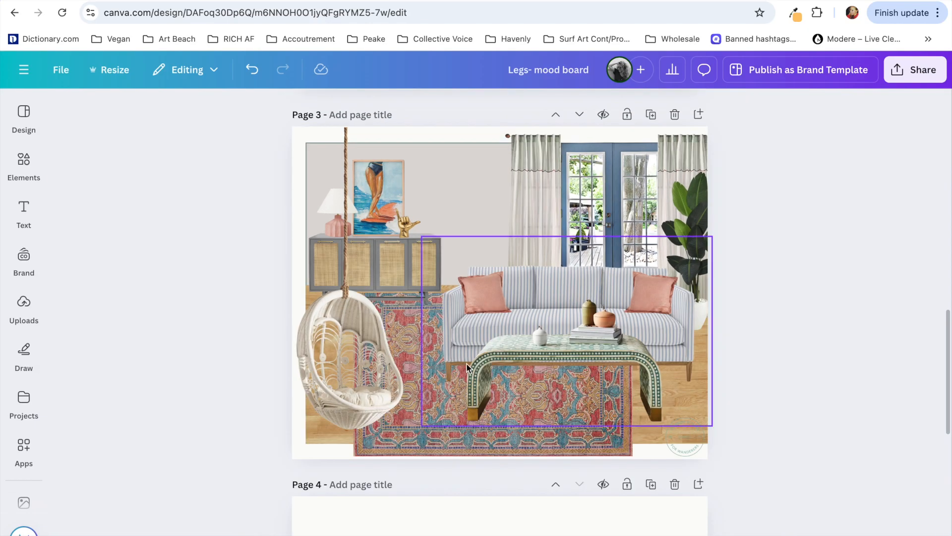
scroll(191, 283, up, 5)
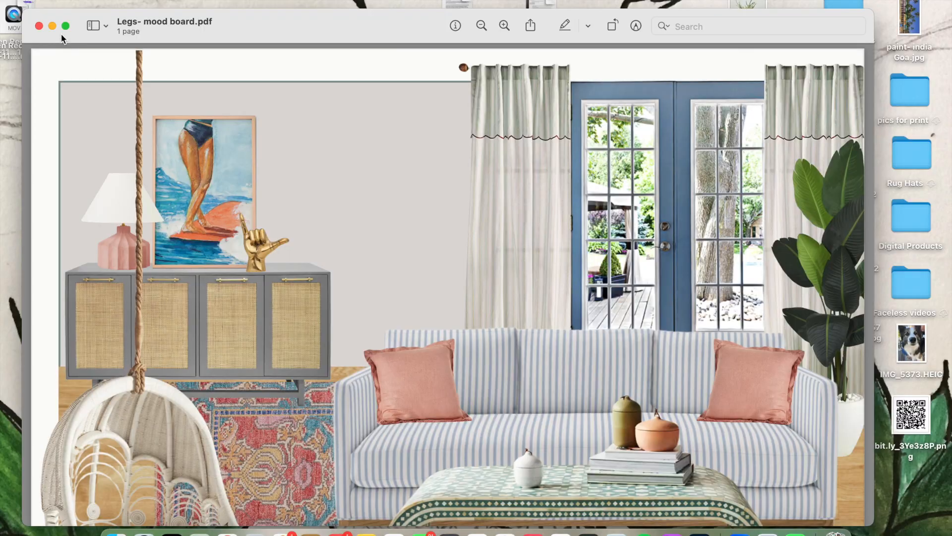
click(65, 26)
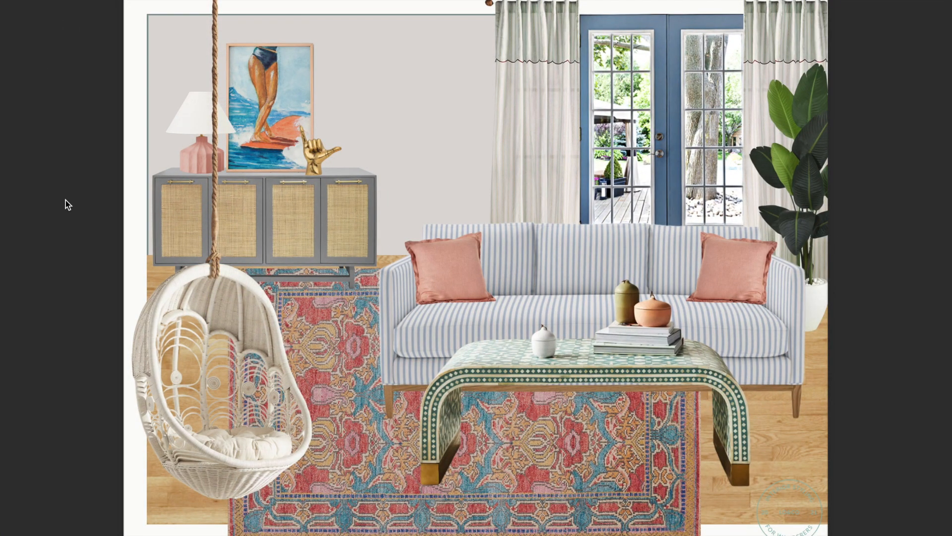